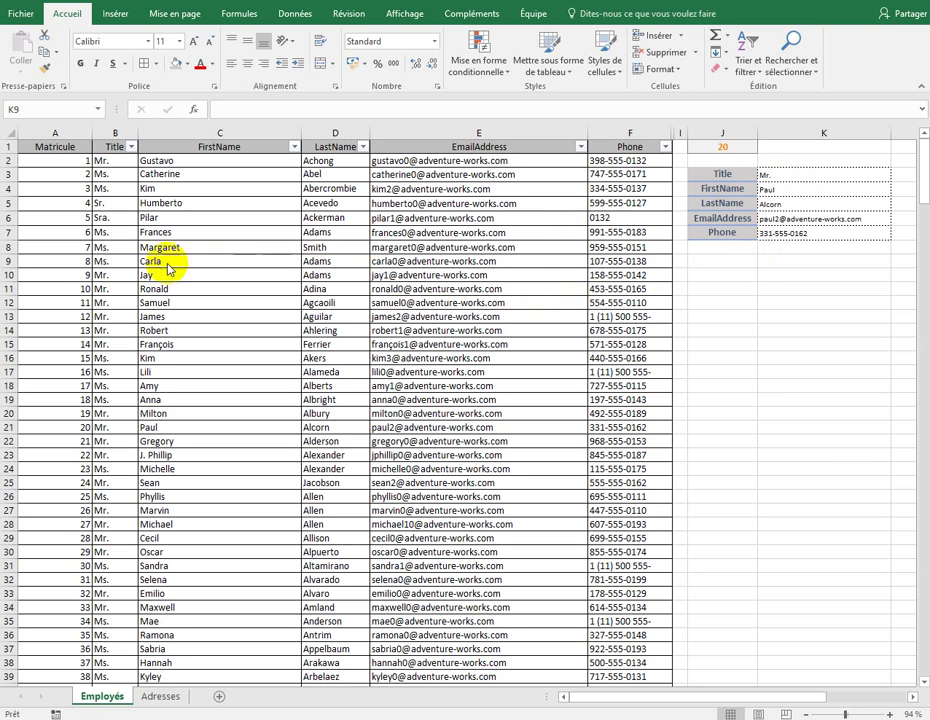
Examine the employee table's columns on the Employés sheet and the address table on the Adresses sheet
click(58, 134)
drag(58, 134, 560, 160)
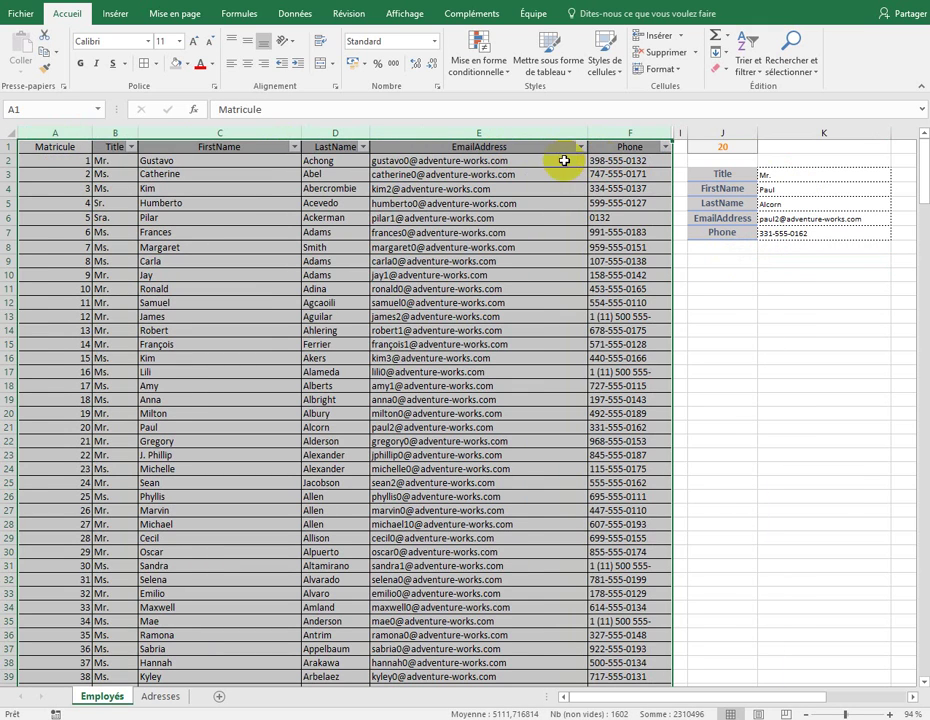
click(55, 203)
click(165, 232)
click(446, 274)
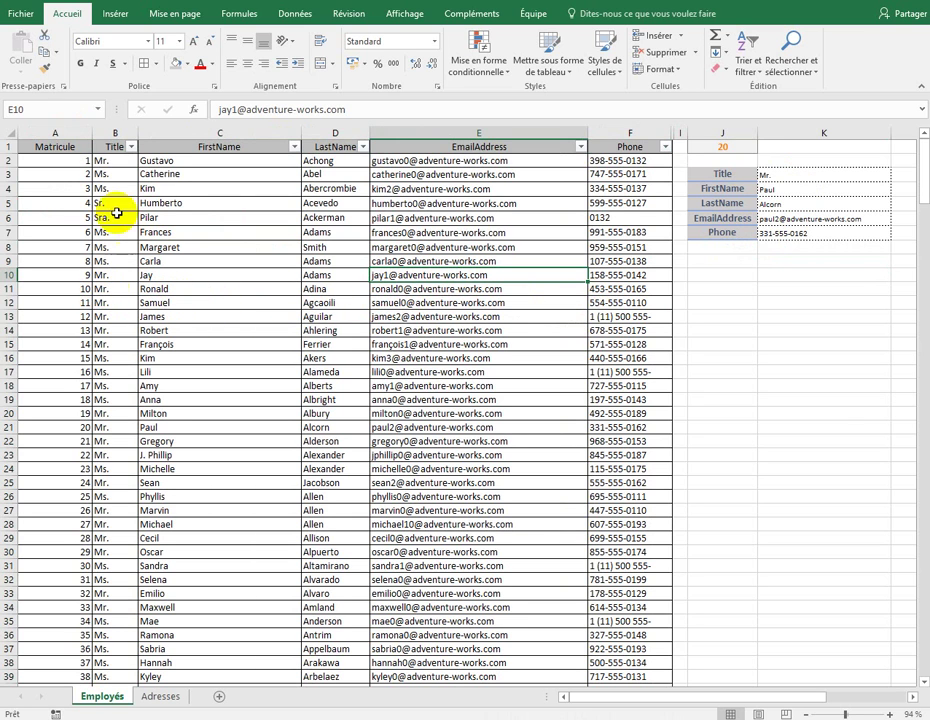
drag(115, 133, 648, 138)
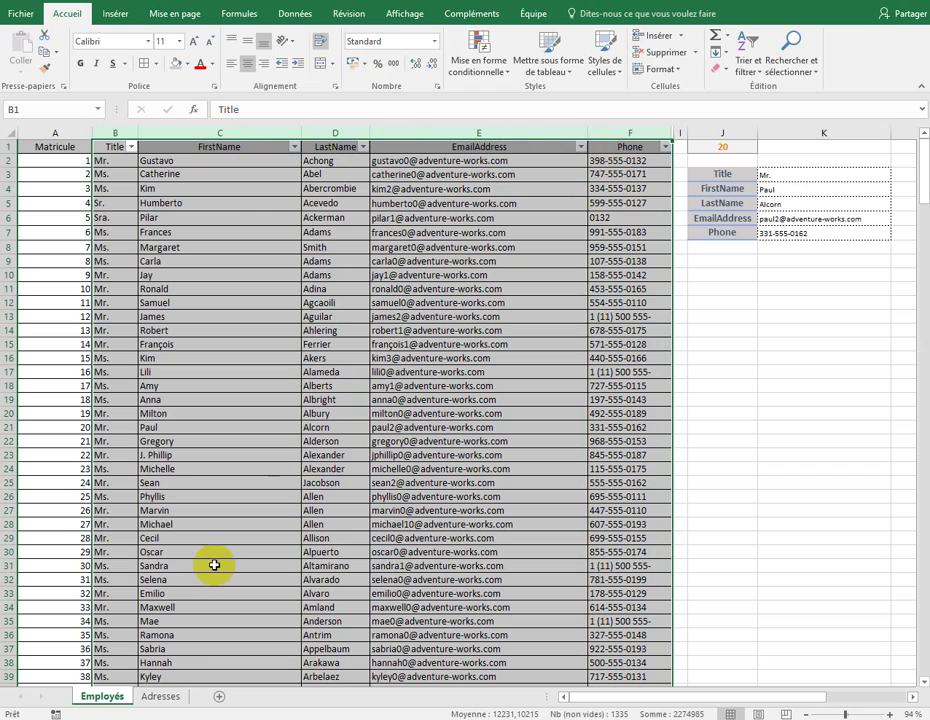
click(164, 697)
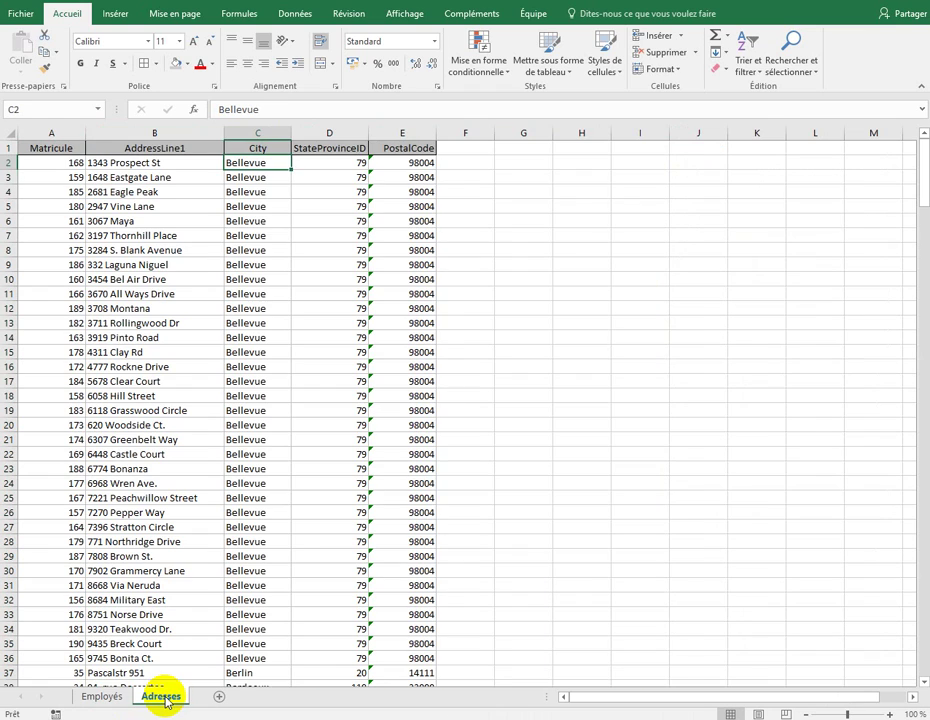
click(100, 697)
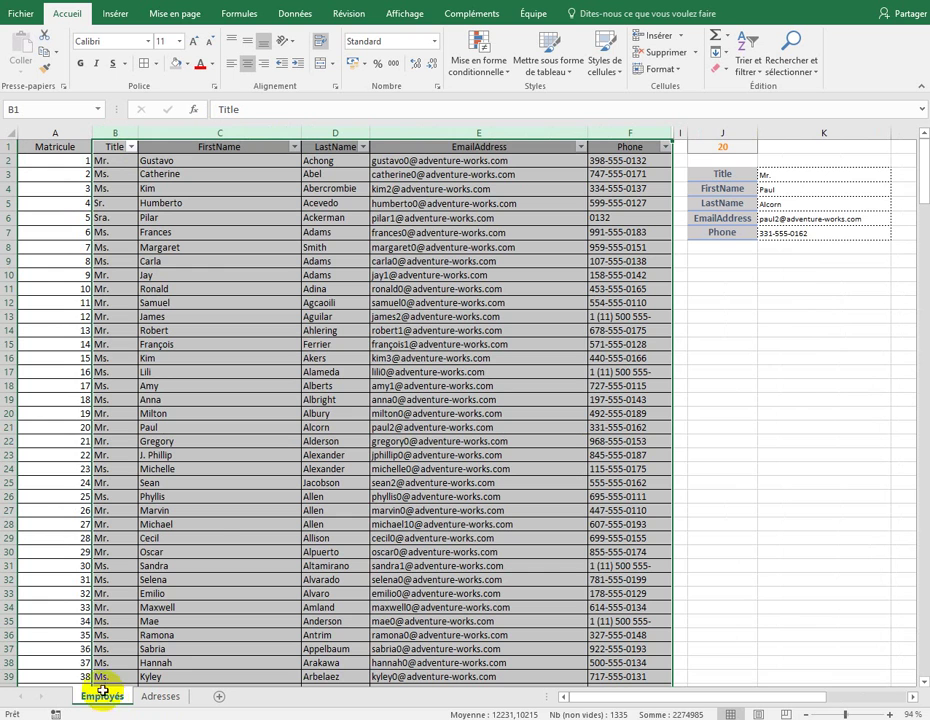
click(258, 263)
click(342, 248)
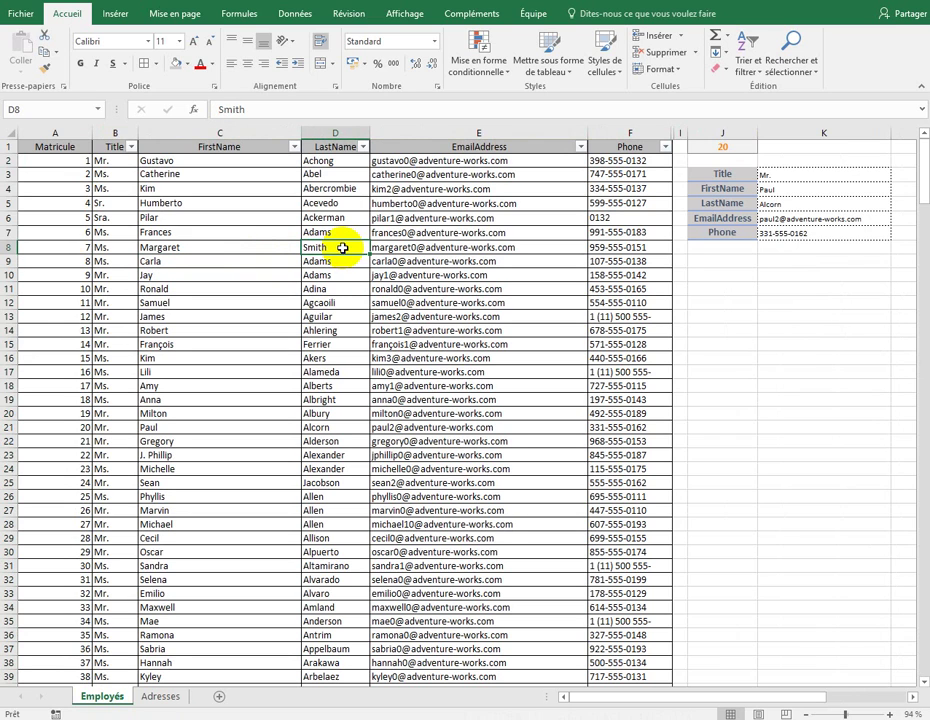
Examine the Matricule column and the employee details in row 8 of the Employés sheet
click(68, 131)
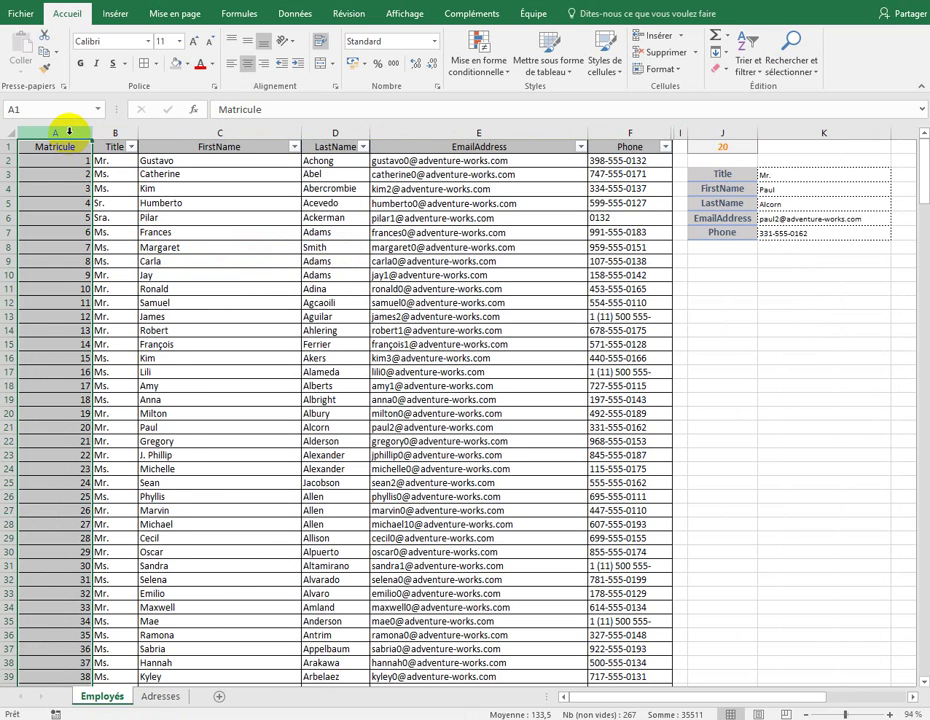
click(67, 250)
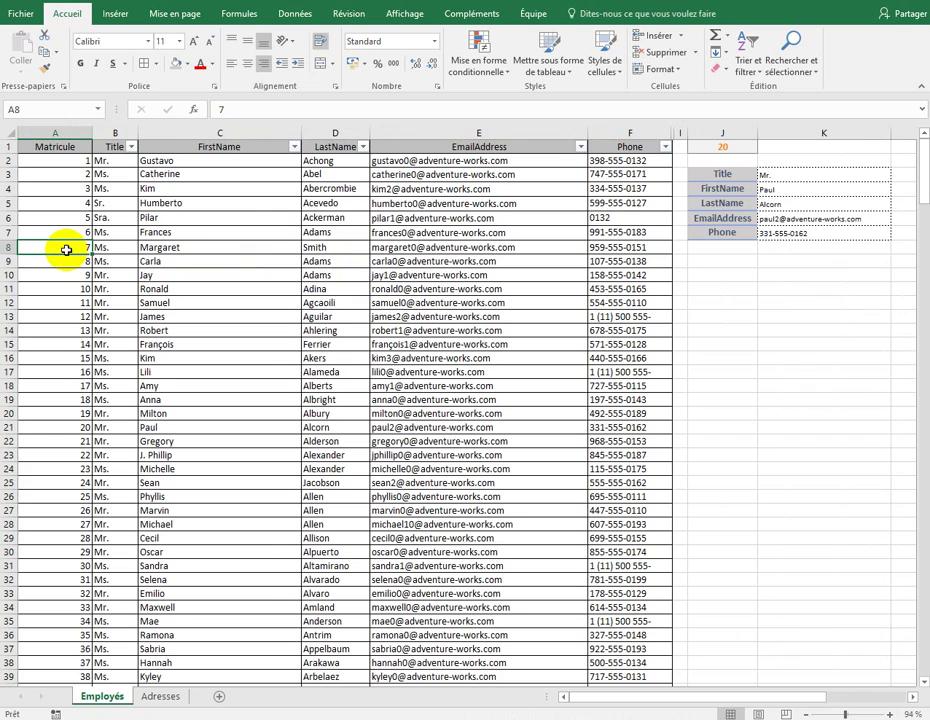
click(115, 250)
click(219, 248)
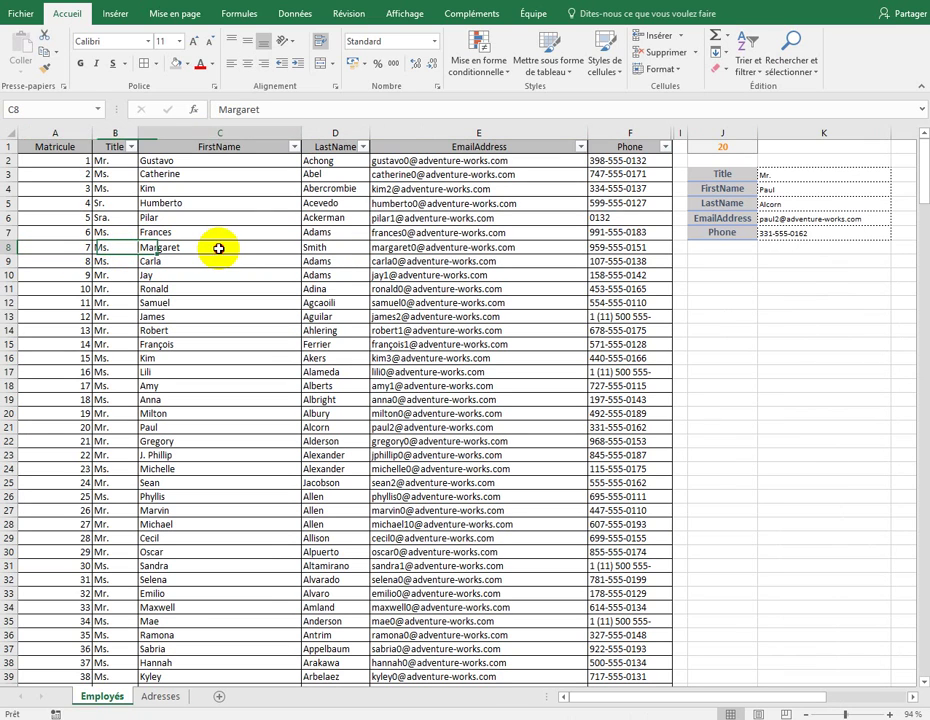
click(330, 248)
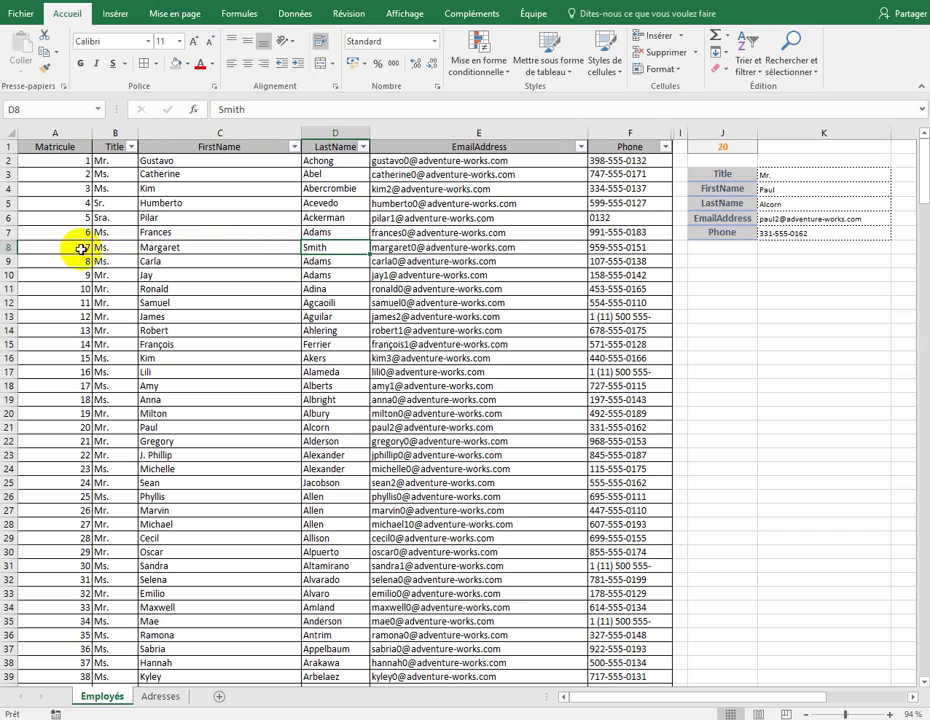
drag(113, 249, 645, 248)
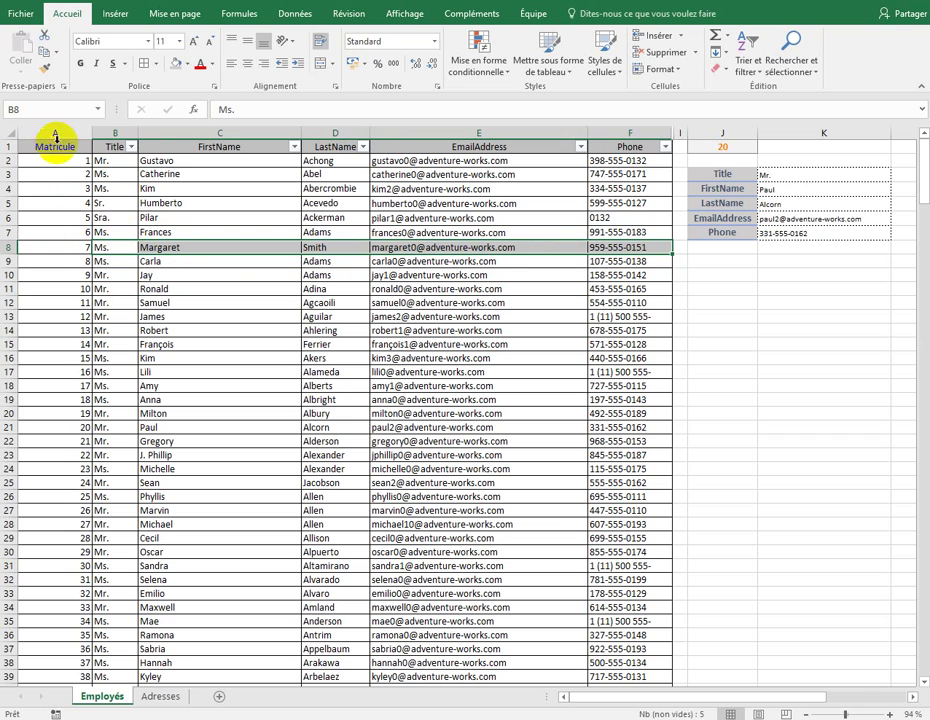
click(61, 130)
click(46, 248)
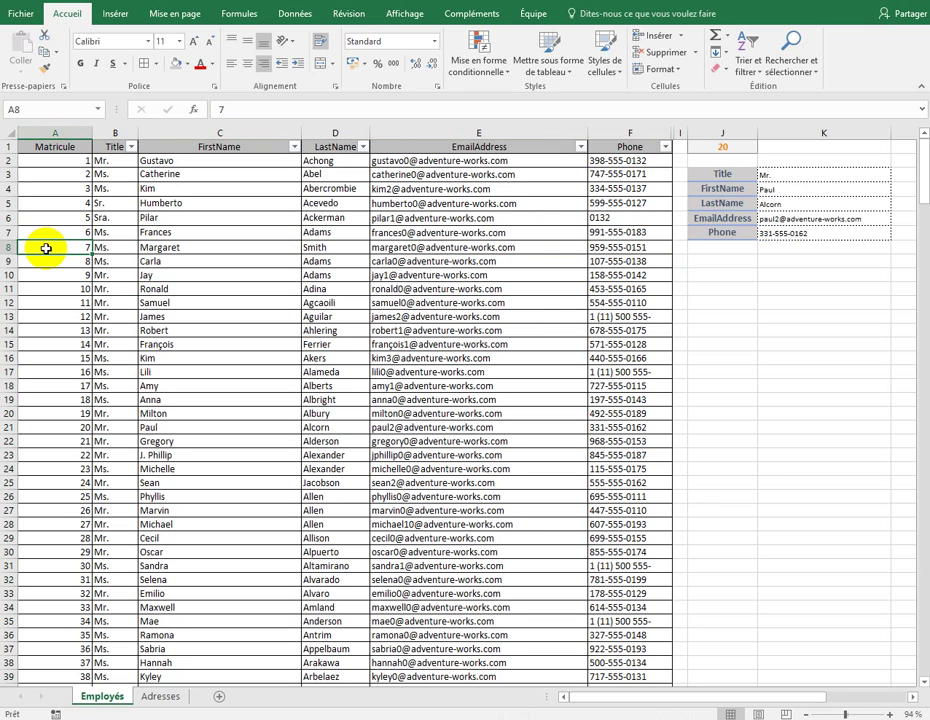
Set the lookup matricule in J1 to 7 and check the RECHERCHEV formulas in K3:K7
click(728, 146)
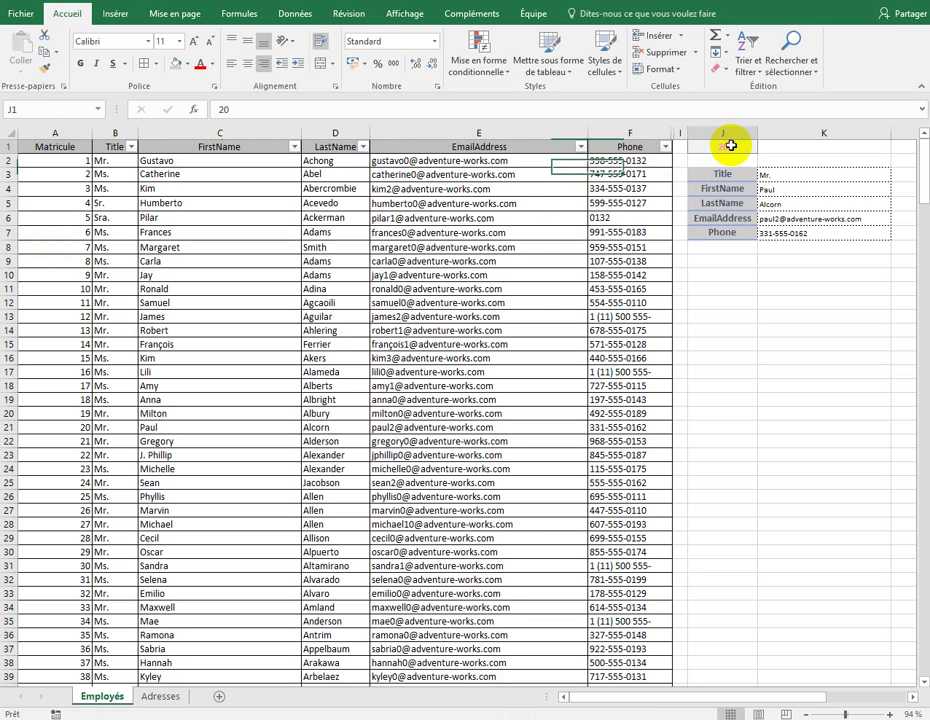
text(7)
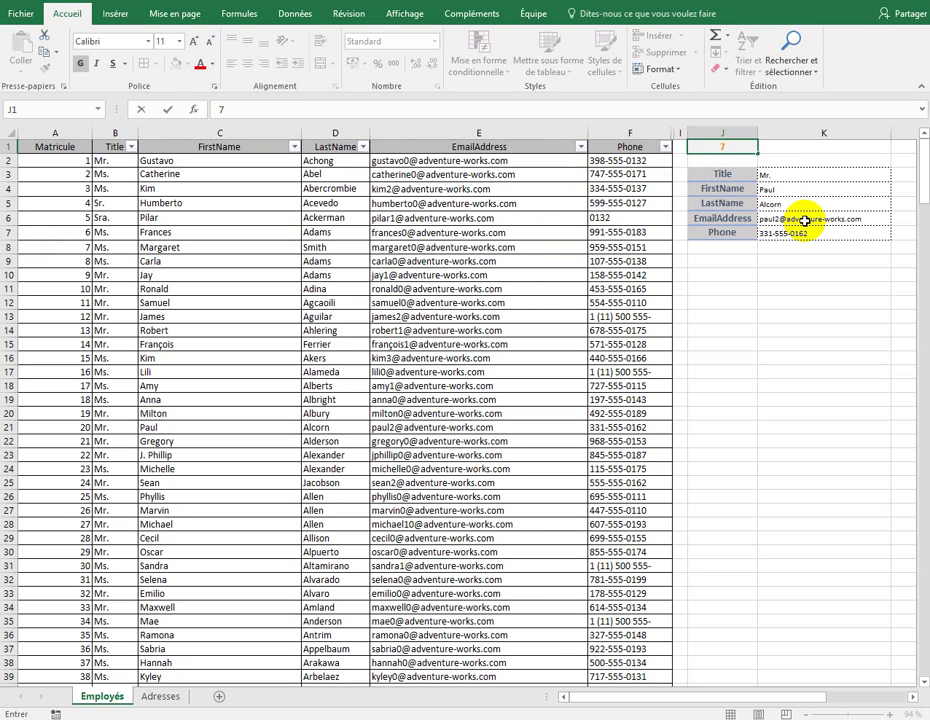
click(805, 220)
drag(826, 174, 815, 236)
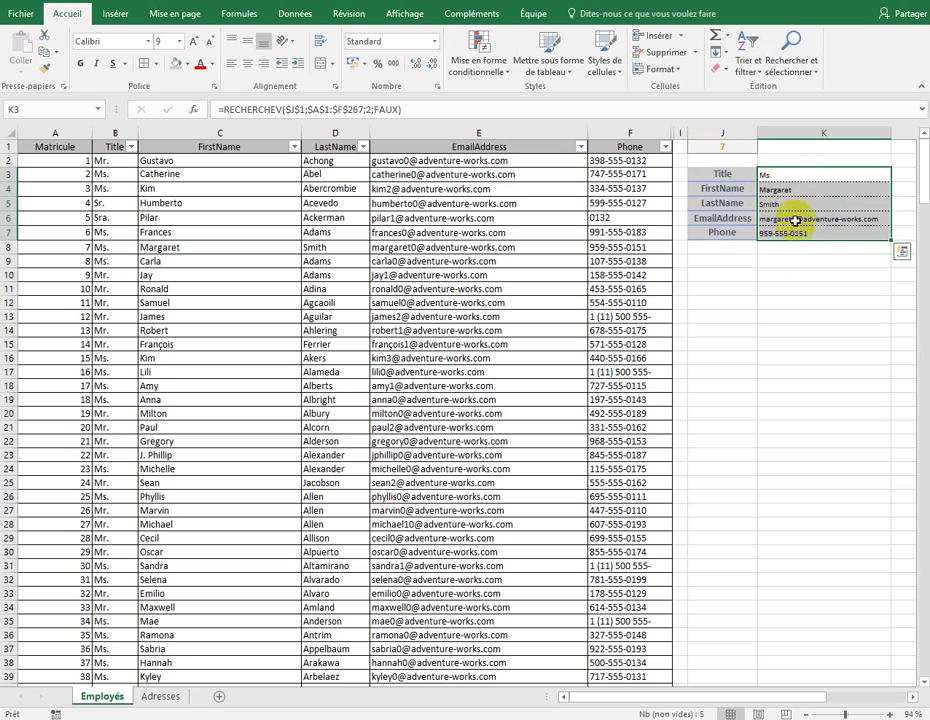
click(808, 177)
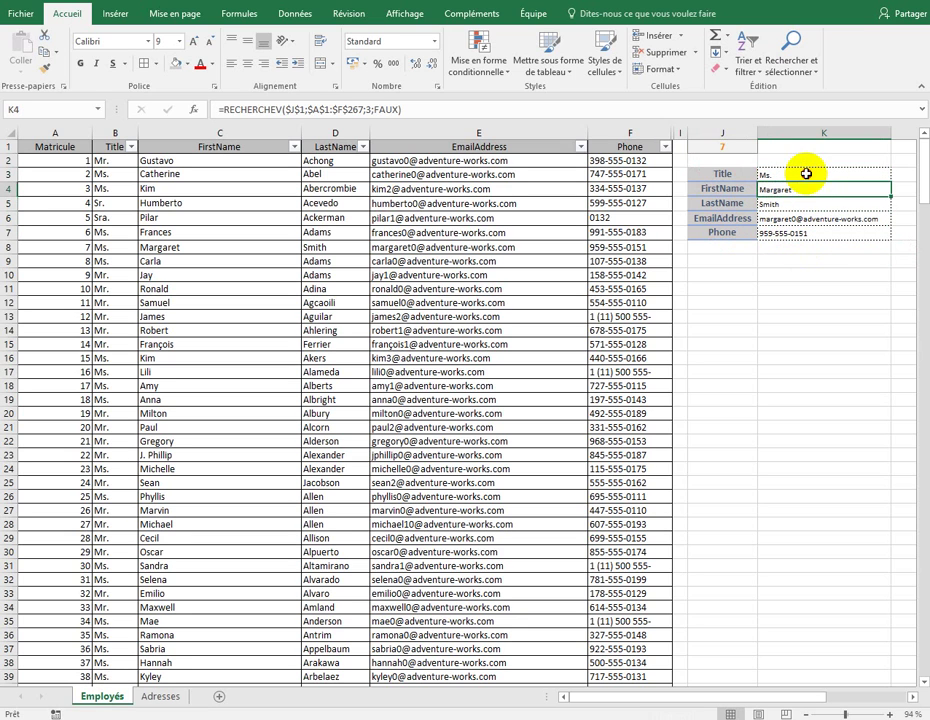
click(794, 219)
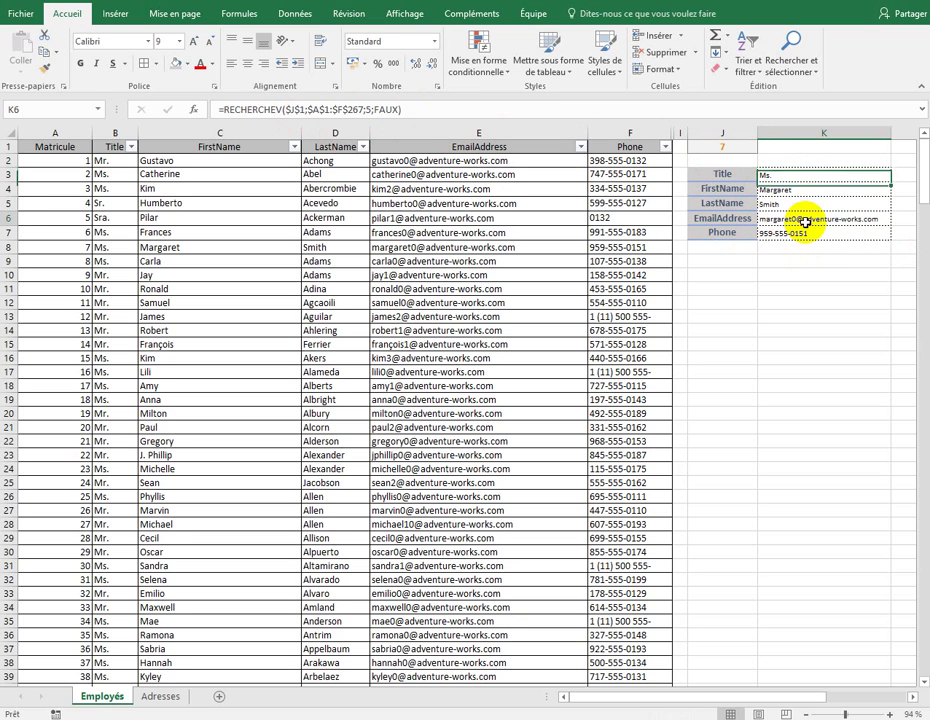
click(797, 232)
click(810, 190)
click(858, 173)
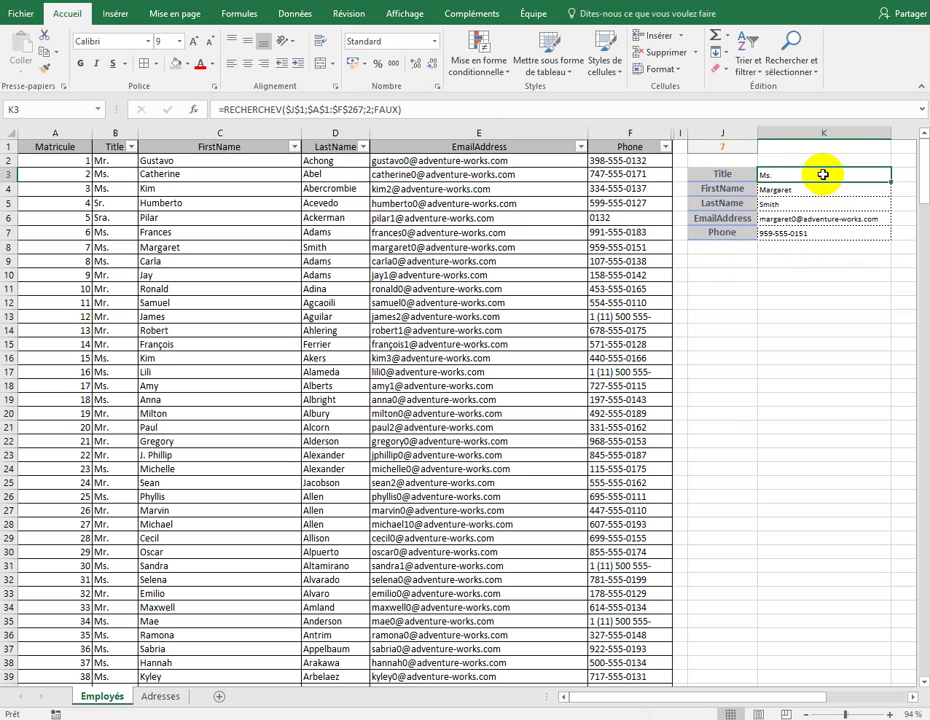
Clear the lookup formulas from K3:K9, leaving cell K3 selected
drag(822, 174, 814, 258)
key(Delete)
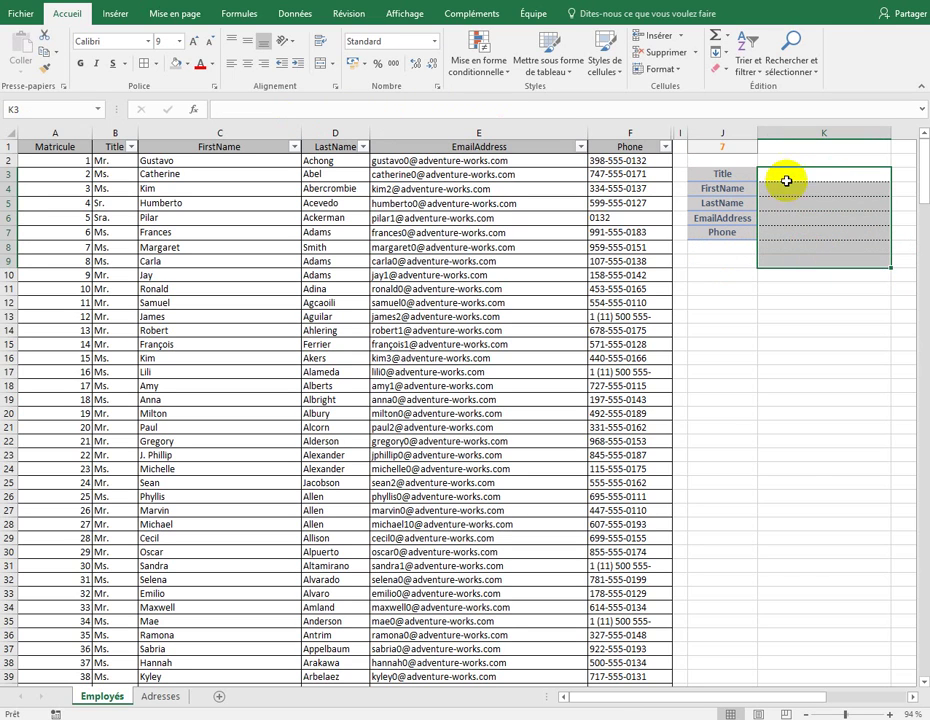
click(787, 179)
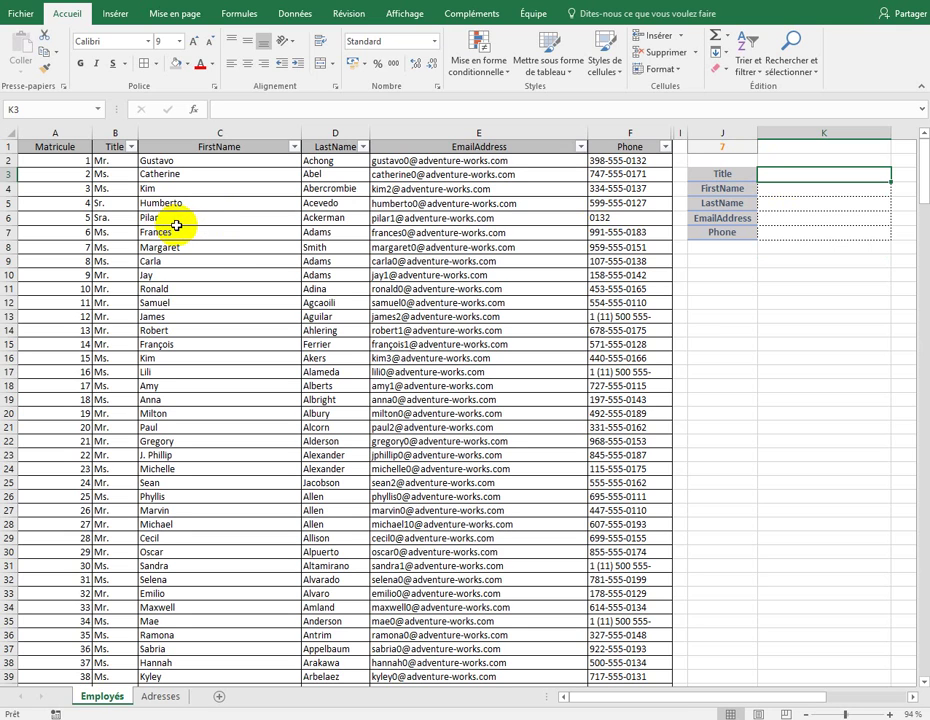
Search the whole workbook for 20, list all matches in an enlarged results list, and close the search
click(806, 70)
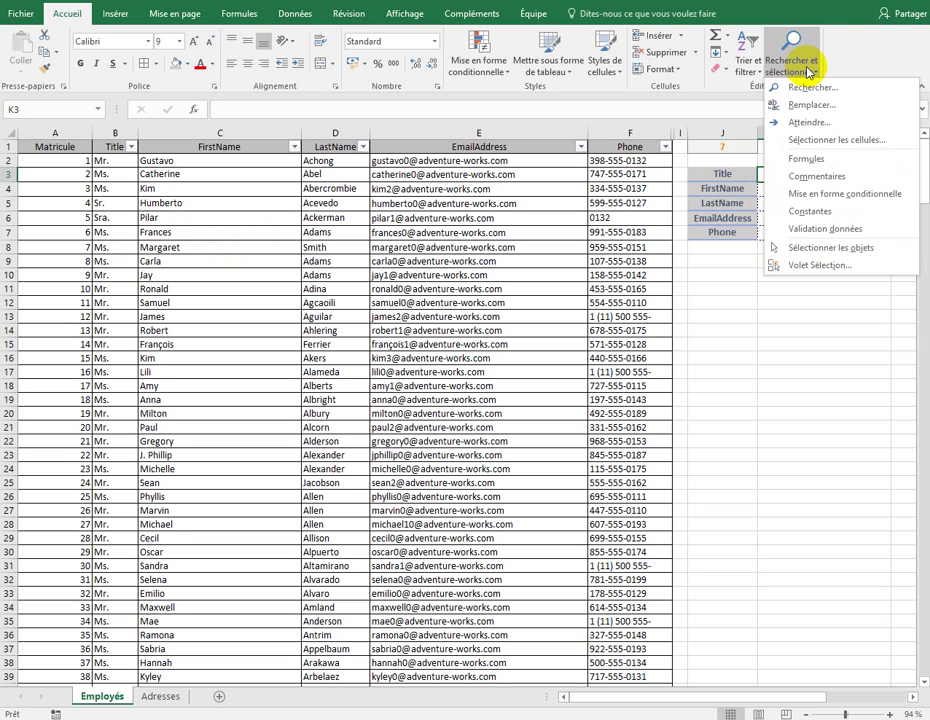
click(818, 88)
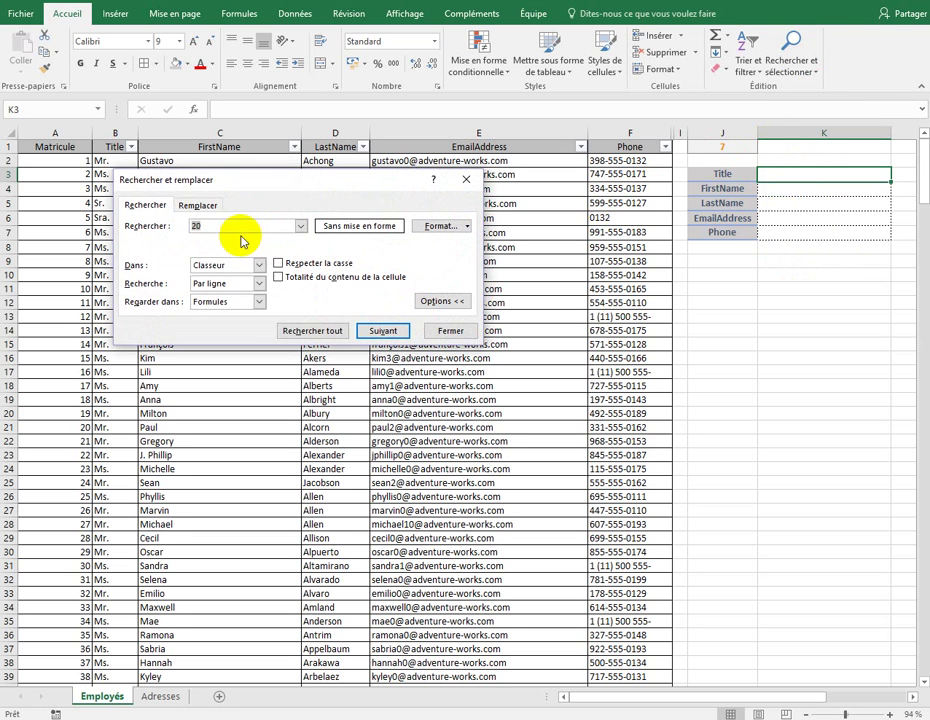
click(324, 332)
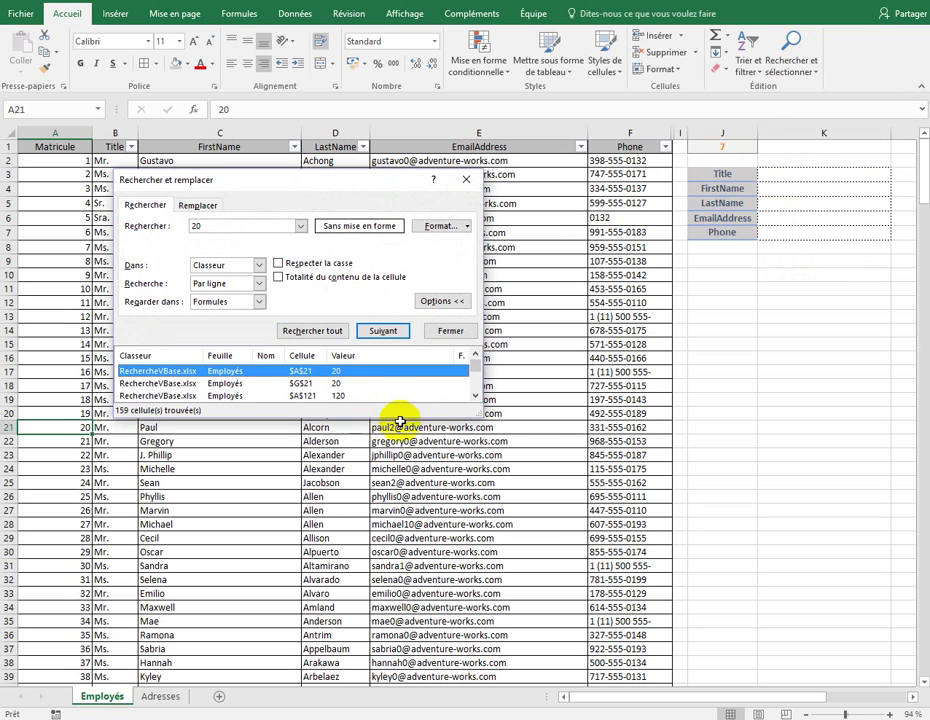
drag(484, 415, 685, 613)
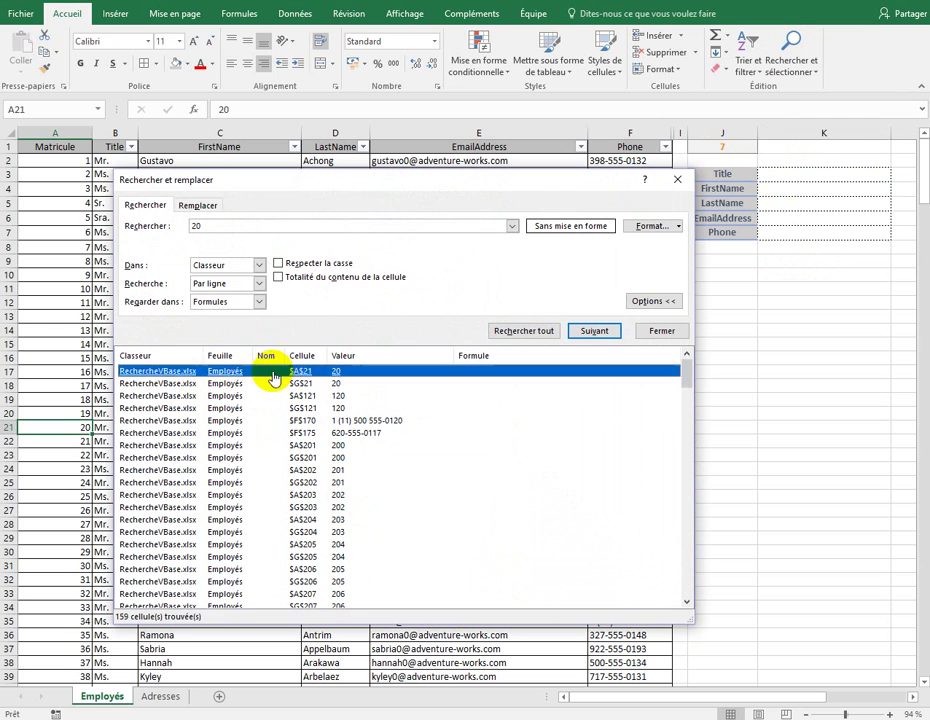
click(362, 222)
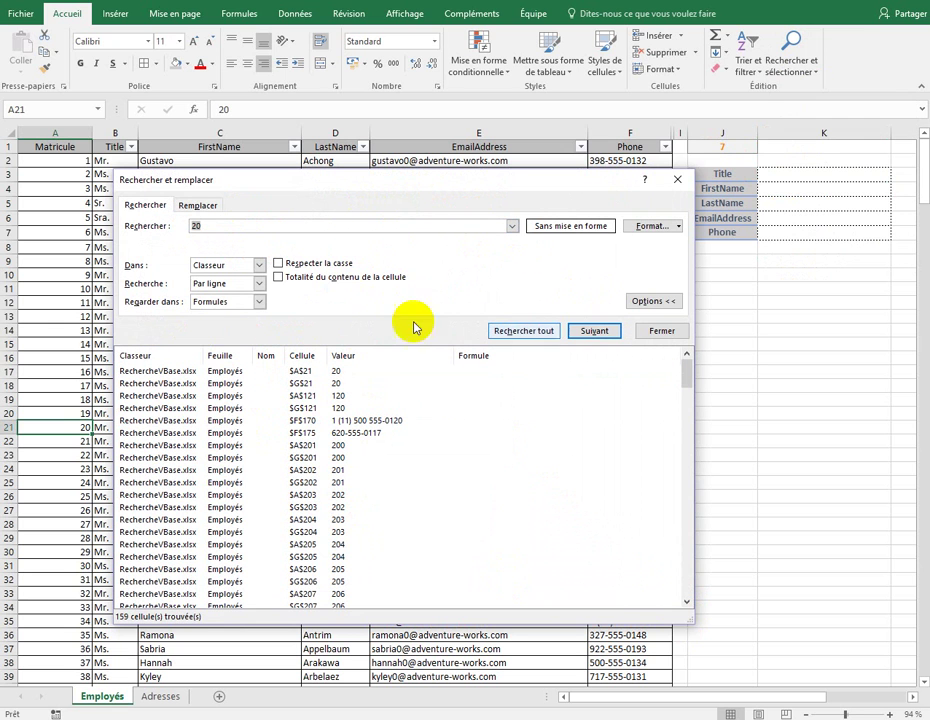
click(673, 181)
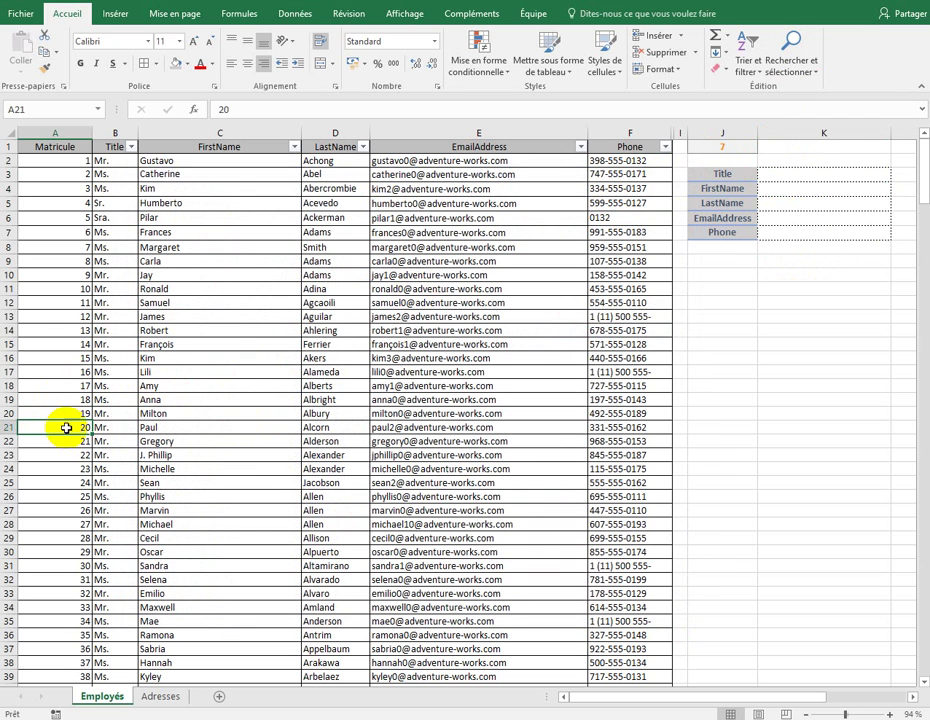
Insert the RECHERCHEV function in K3 with J1 as its Valeur_cherchée argument
click(809, 177)
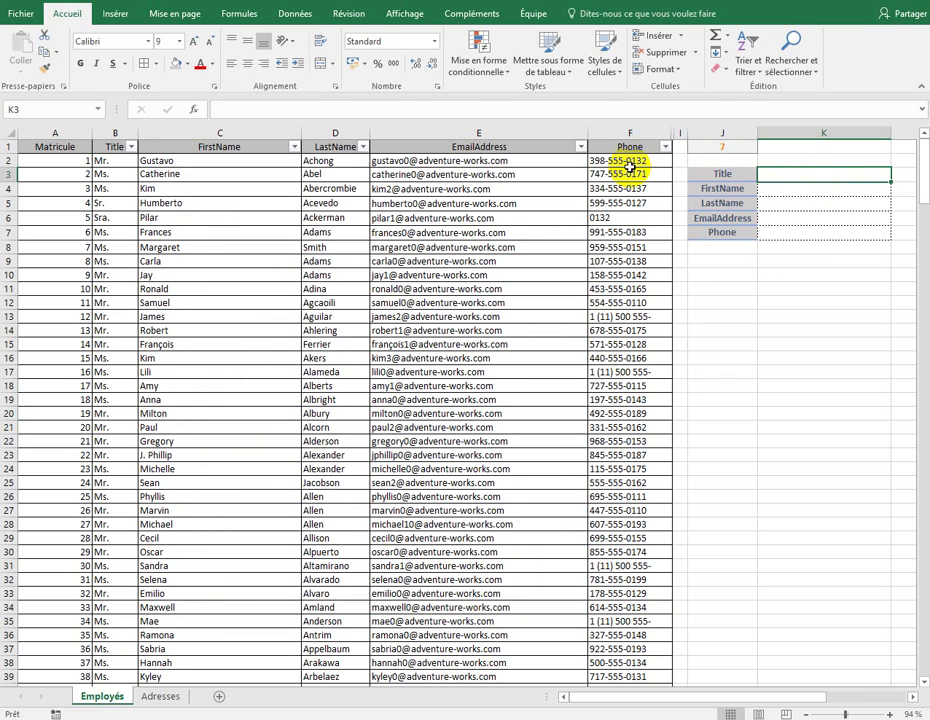
click(241, 15)
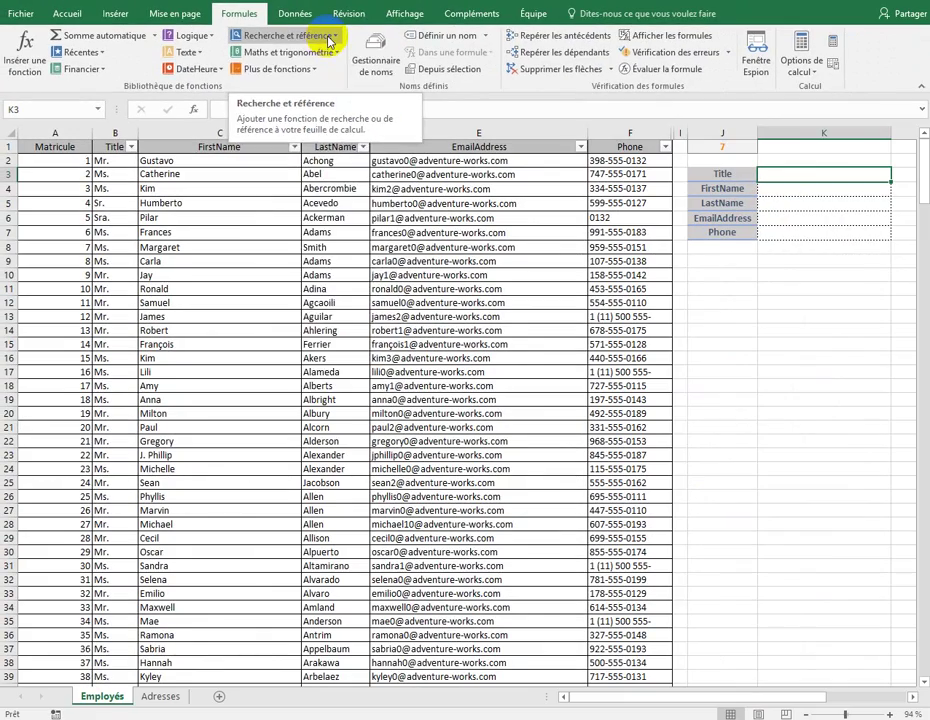
click(596, 76)
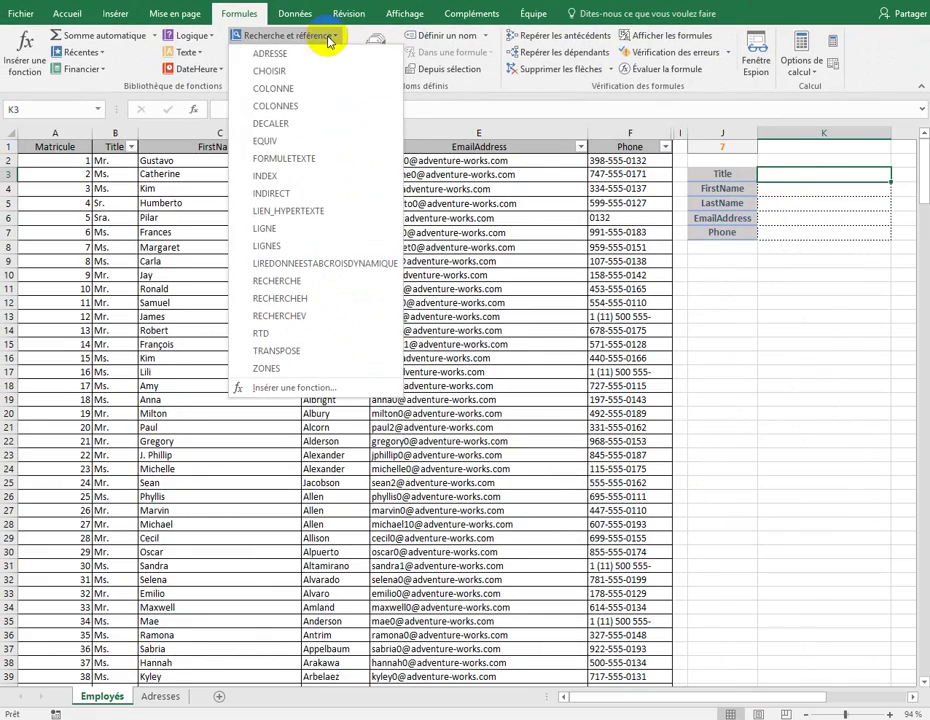
click(280, 316)
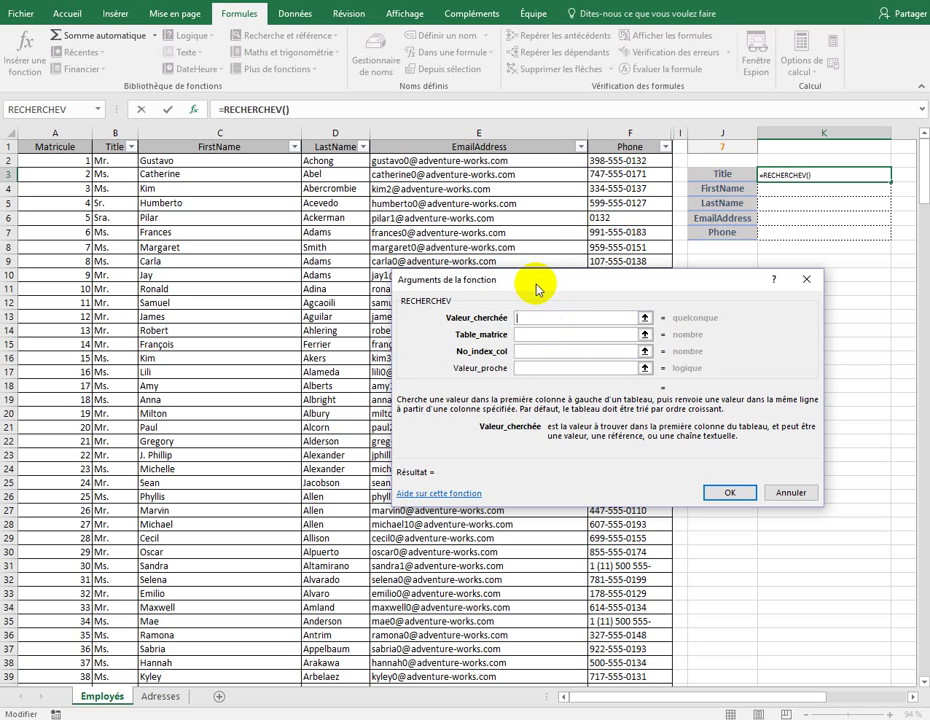
click(549, 333)
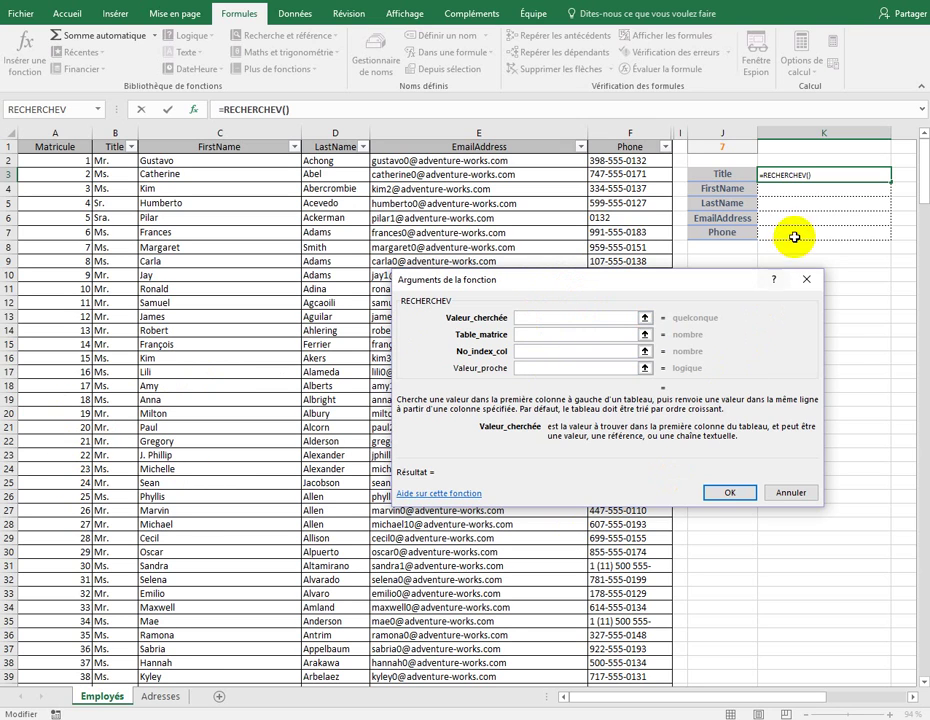
click(539, 335)
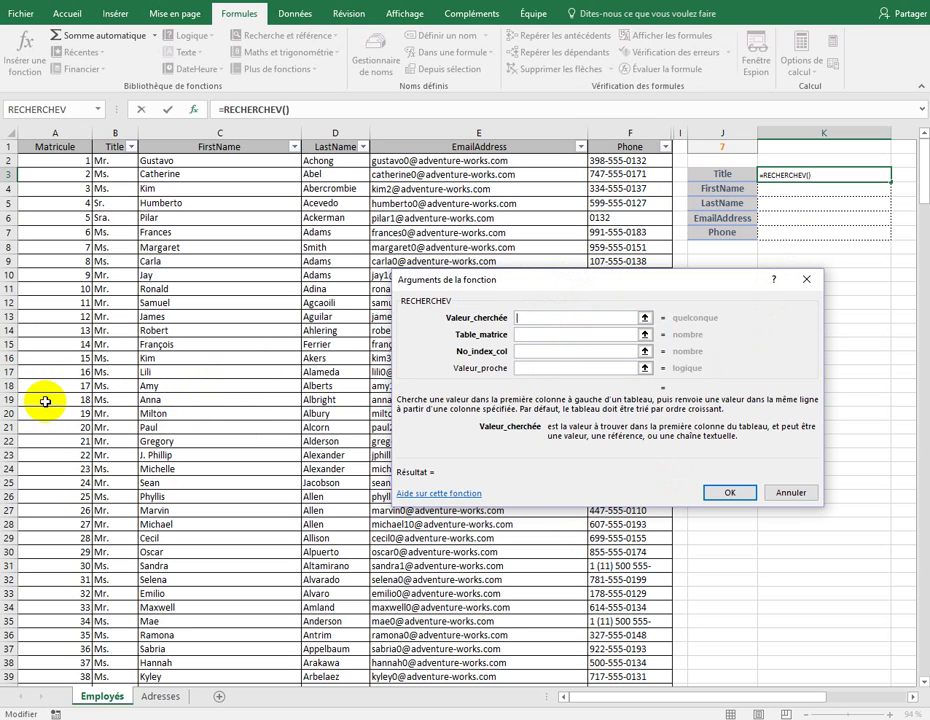
click(732, 148)
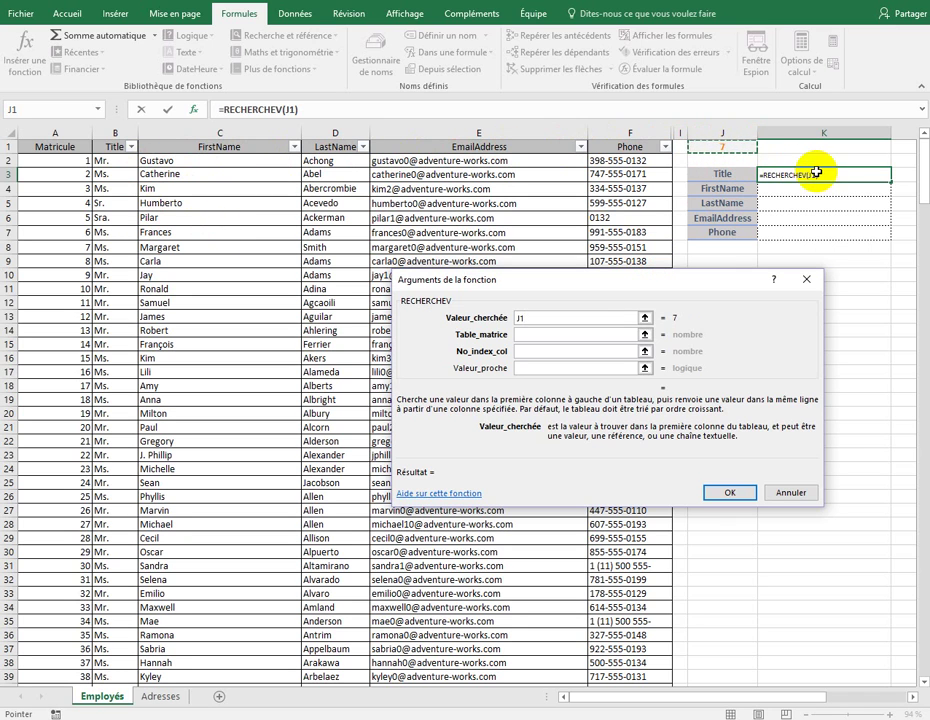
Set the Table_matrice argument to the whole Employés table, range A1:F267
click(552, 336)
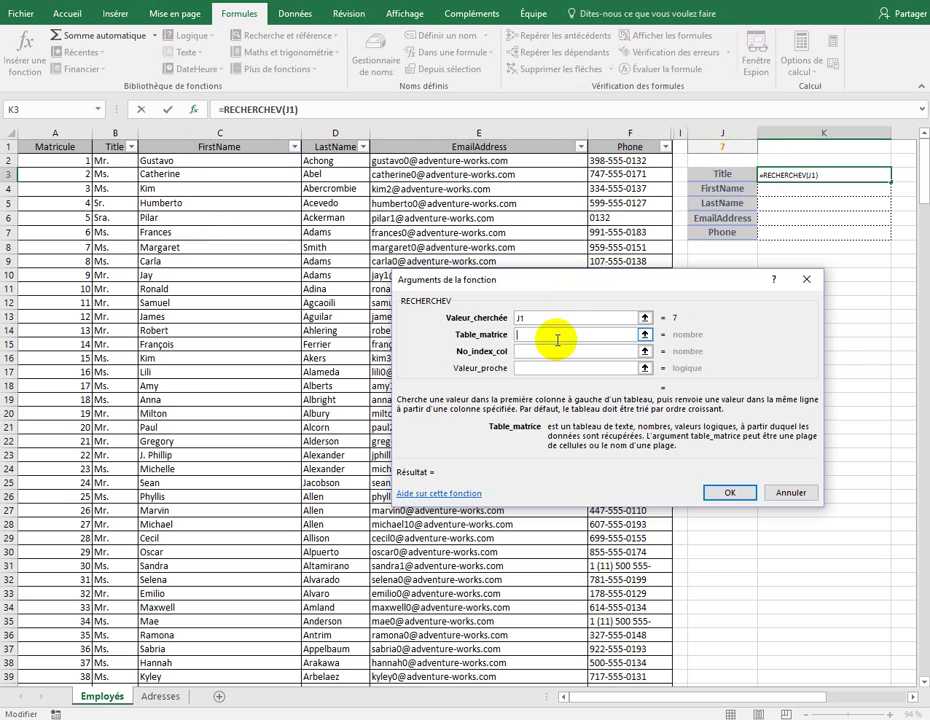
click(40, 147)
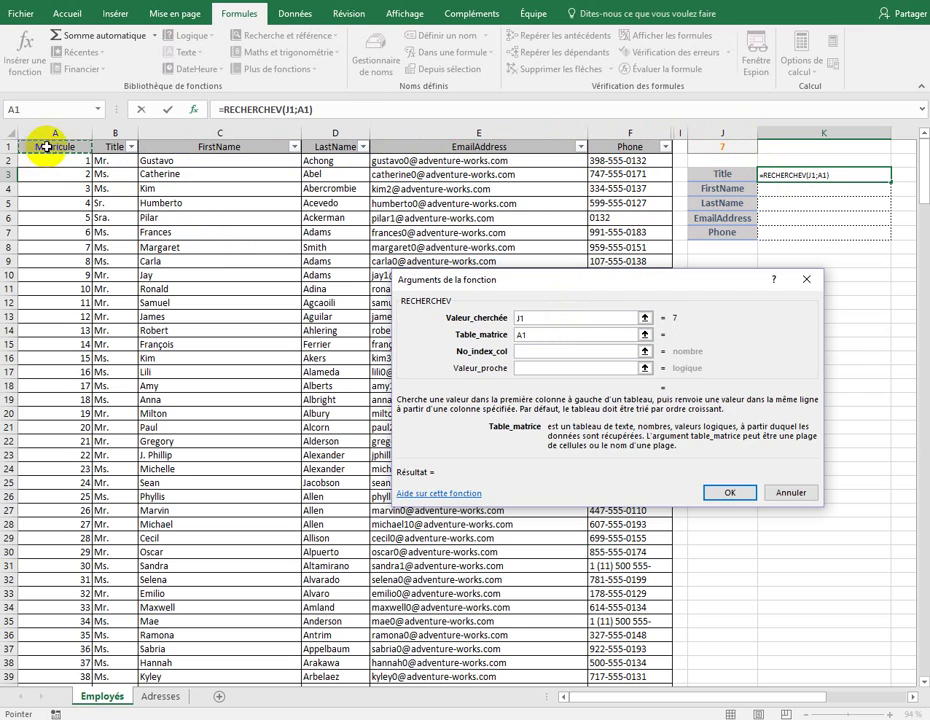
drag(45, 147, 600, 145)
key(ctrl+shift+Down)
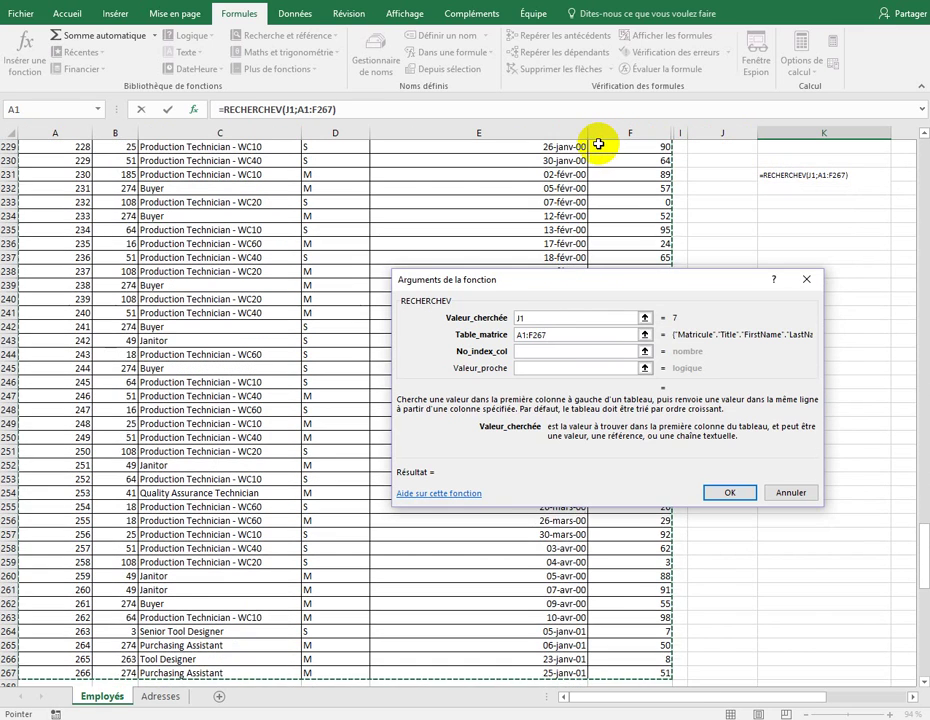
click(540, 350)
drag(924, 550, 924, 135)
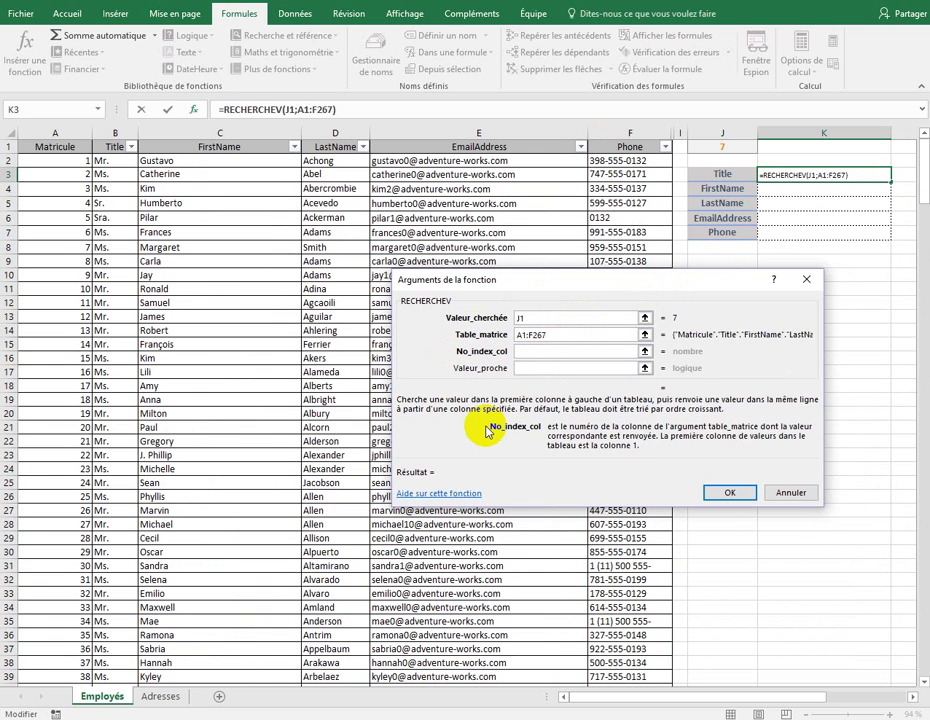
Examine the descriptions of the No_index_col and Valeur_proche arguments in the function arguments dialog
click(525, 370)
click(524, 354)
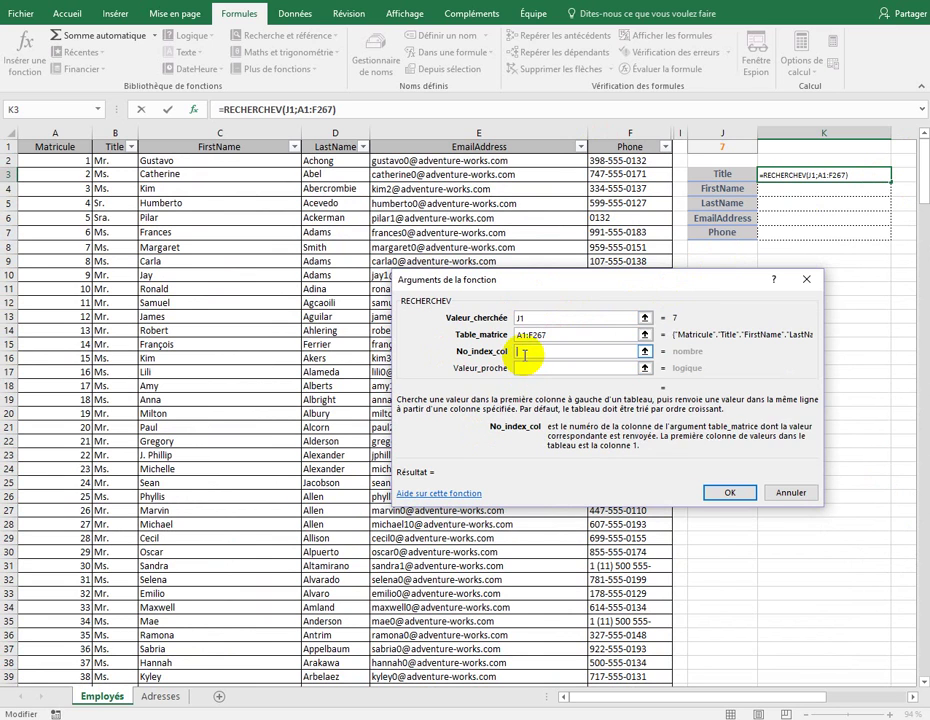
click(525, 371)
click(526, 354)
click(524, 368)
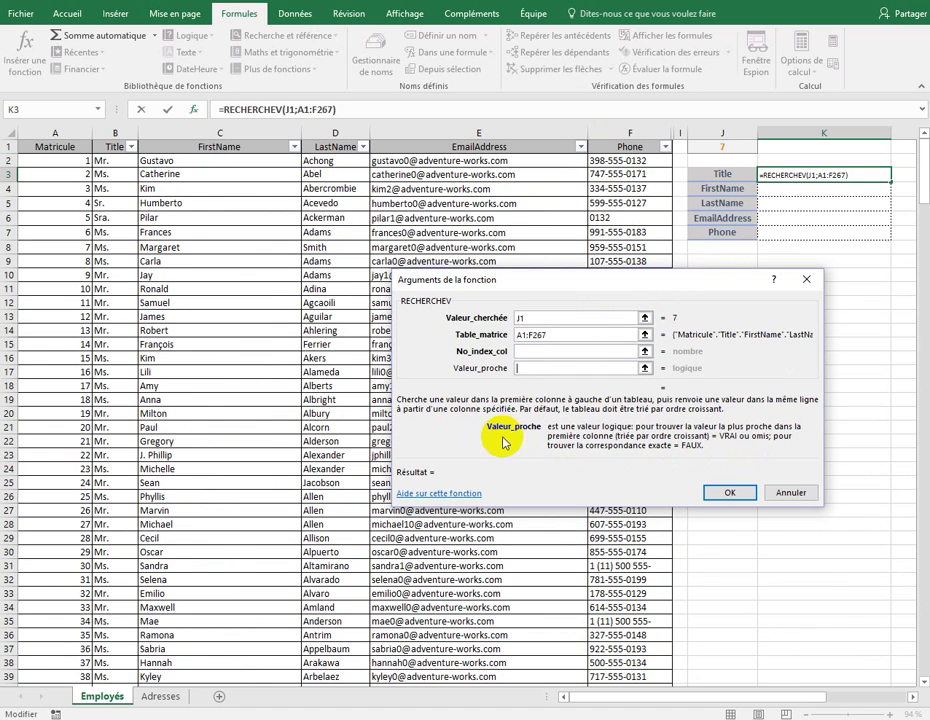
click(534, 352)
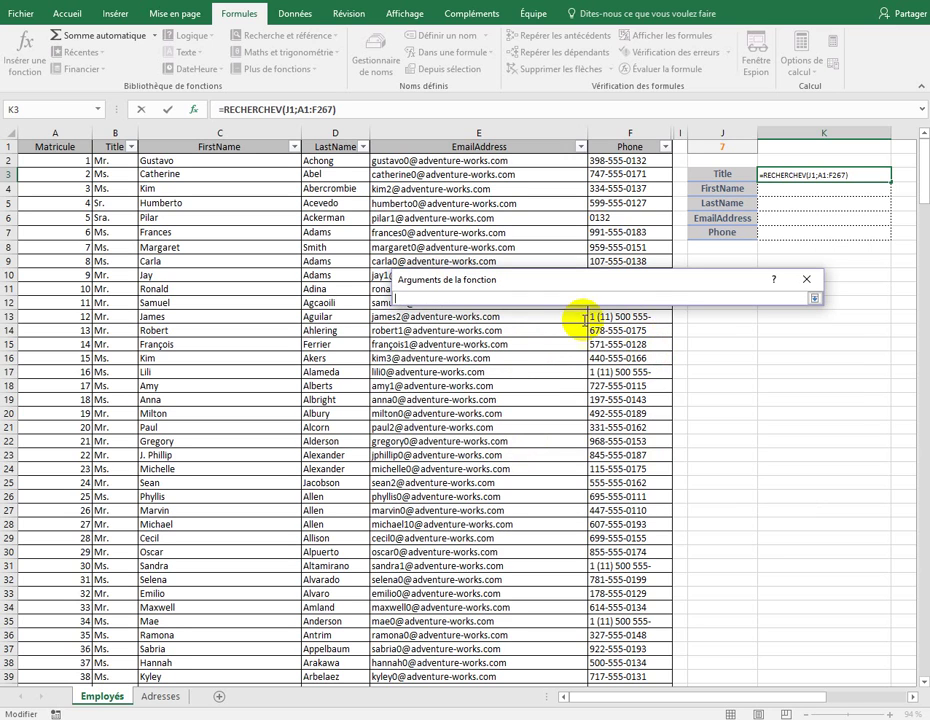
click(814, 298)
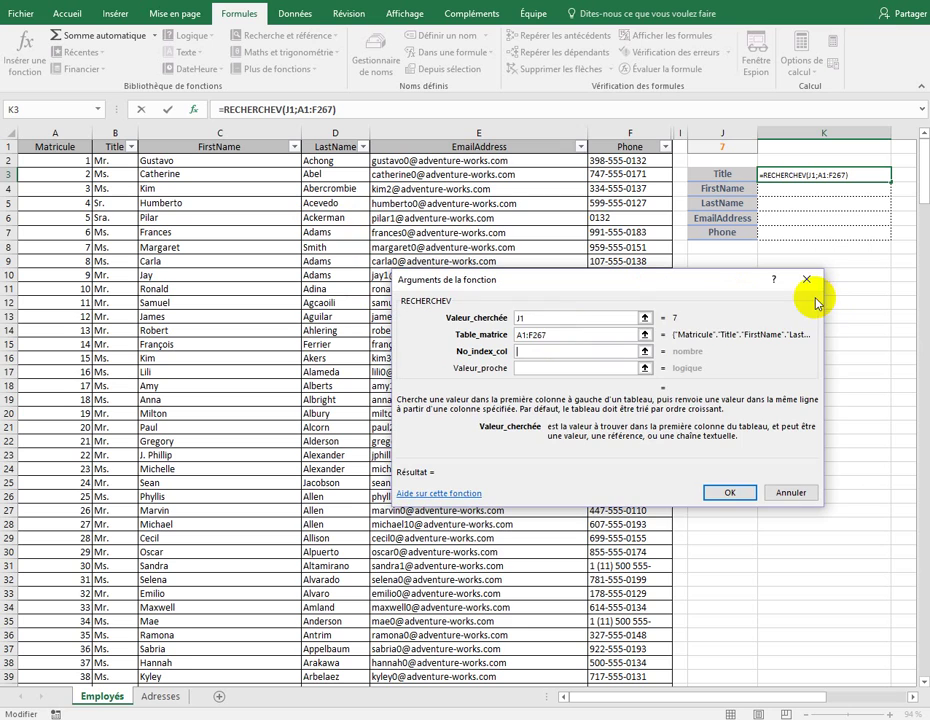
click(530, 352)
click(530, 368)
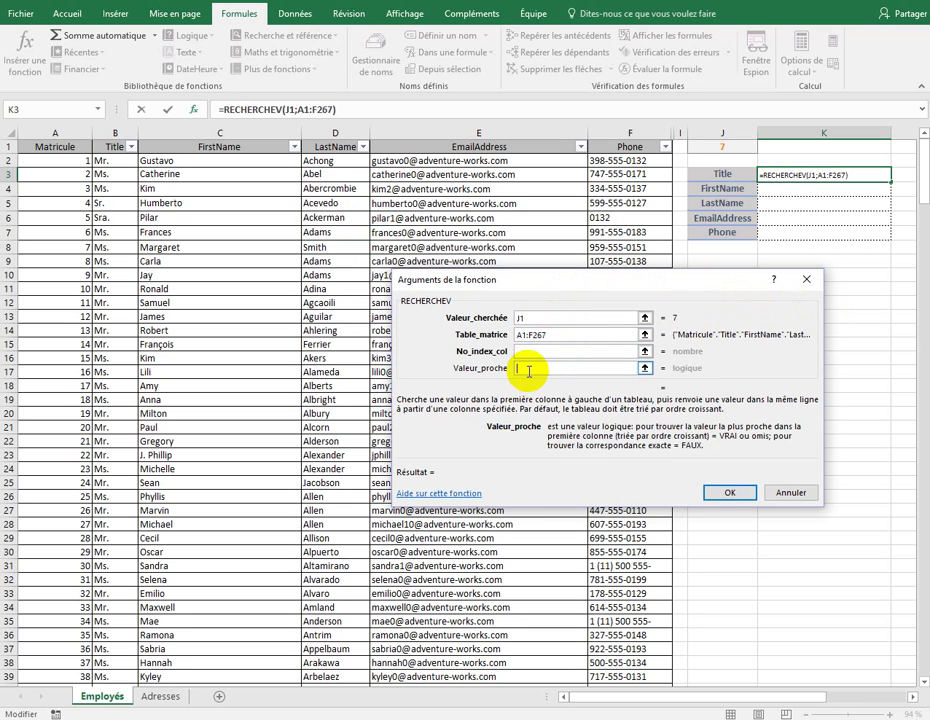
click(530, 349)
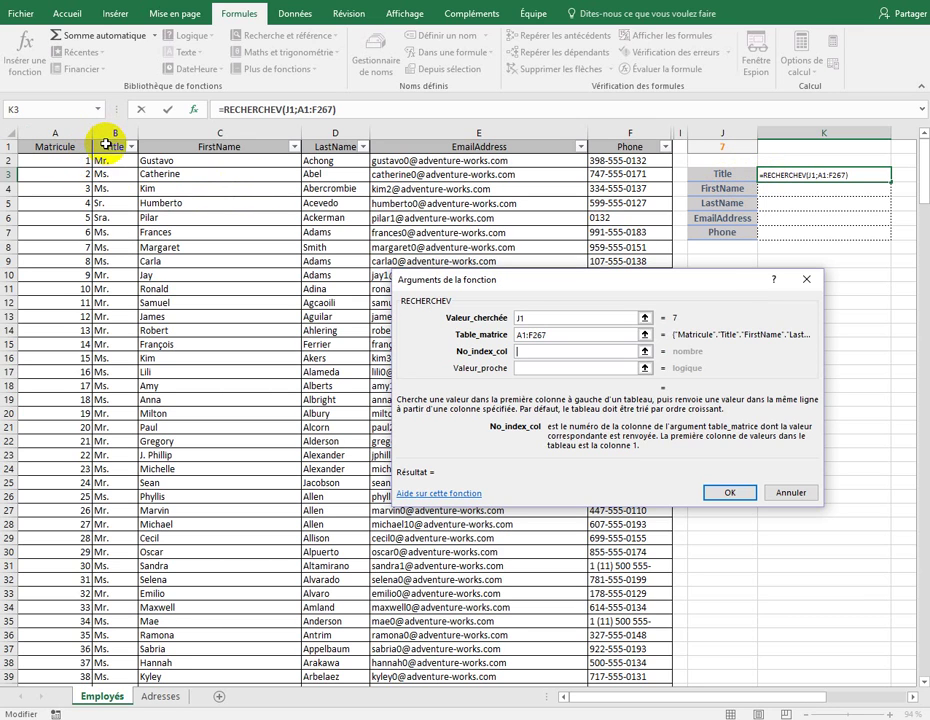
Set No_index_col to 2 for the Title column and Valeur_proche to faux
click(542, 352)
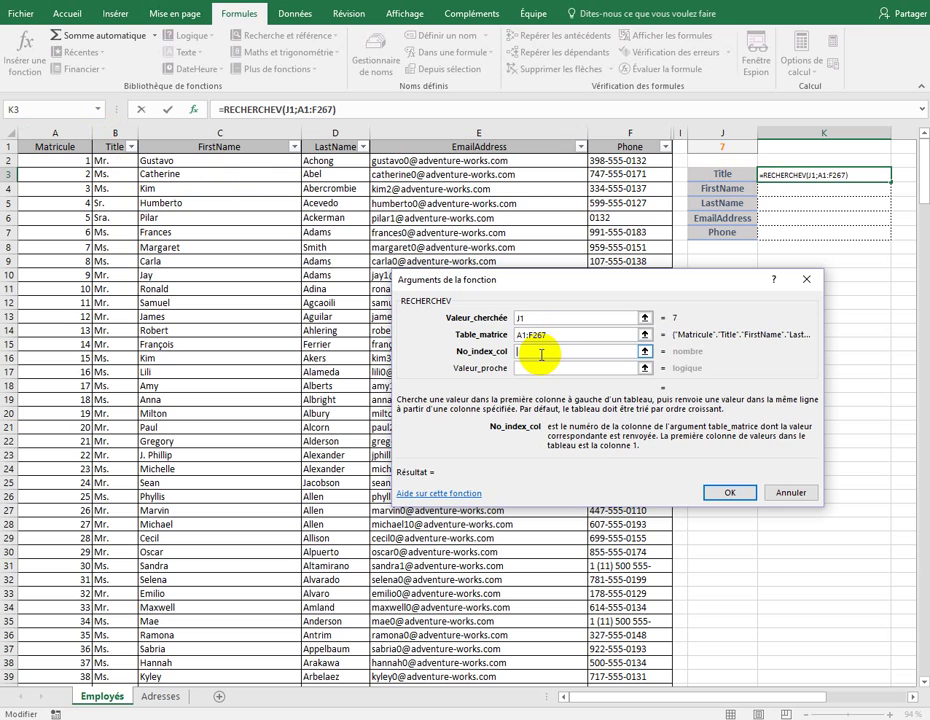
text(2)
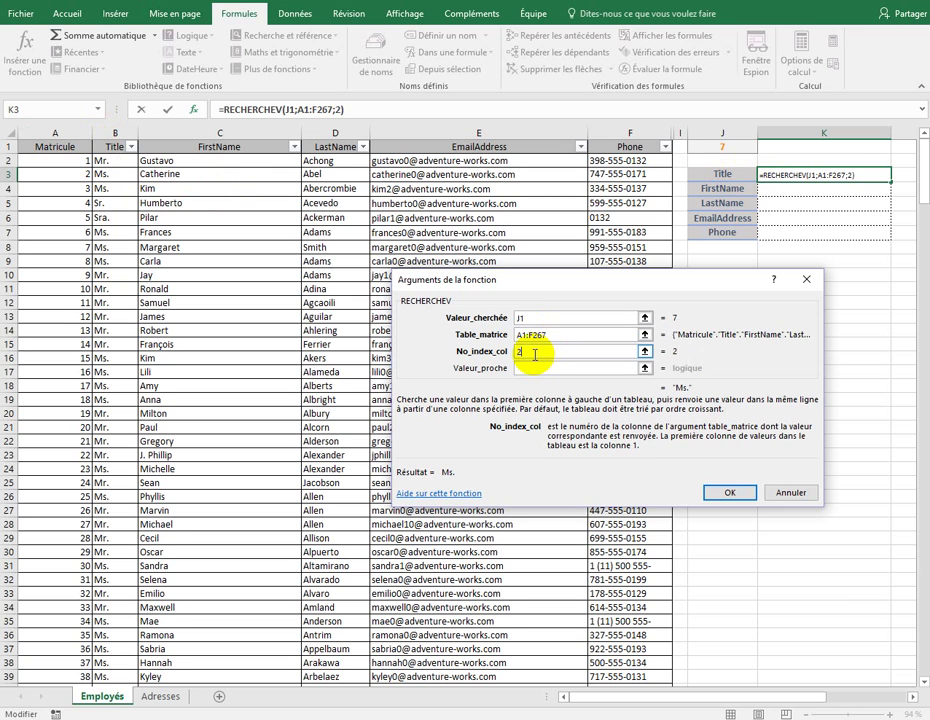
click(536, 370)
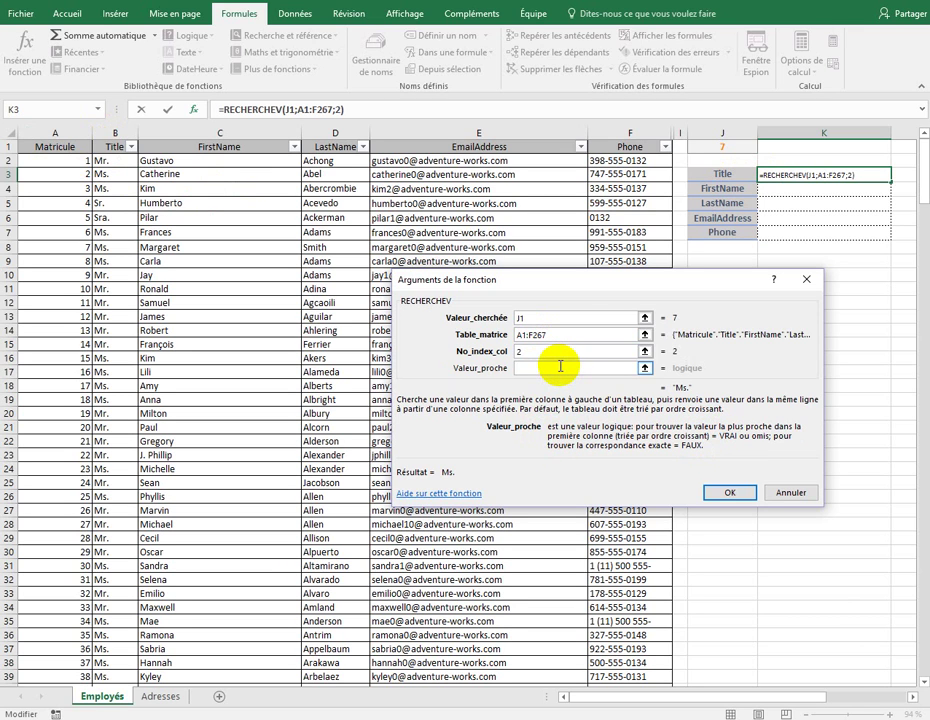
text(faux)
Review the No_index_col and Valeur_proche entries, and validate the RECHERCHEV formula in K3
drag(550, 366, 501, 369)
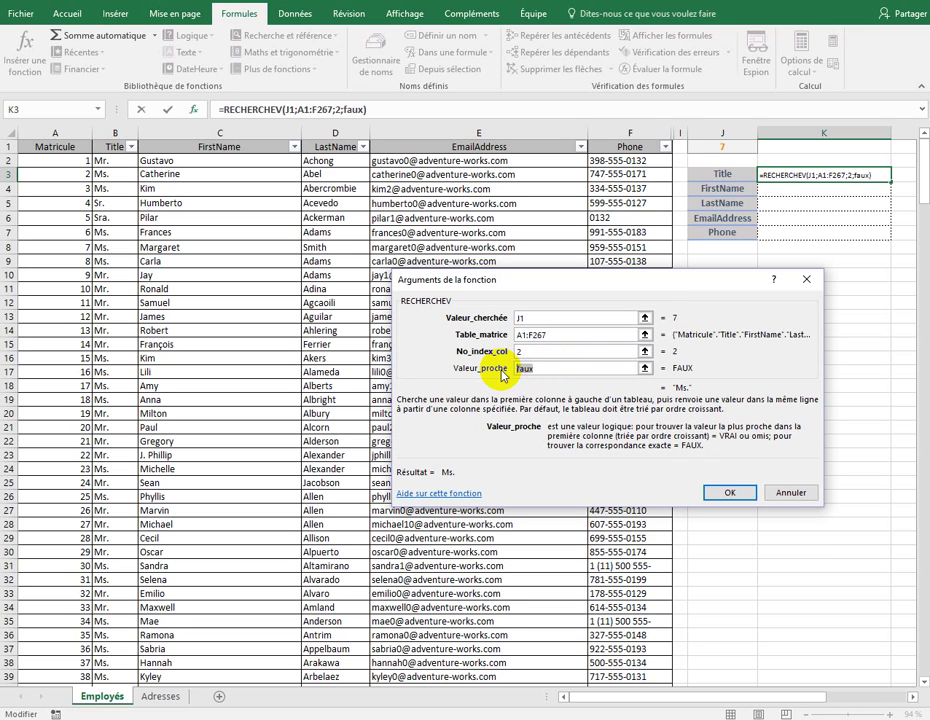
click(538, 352)
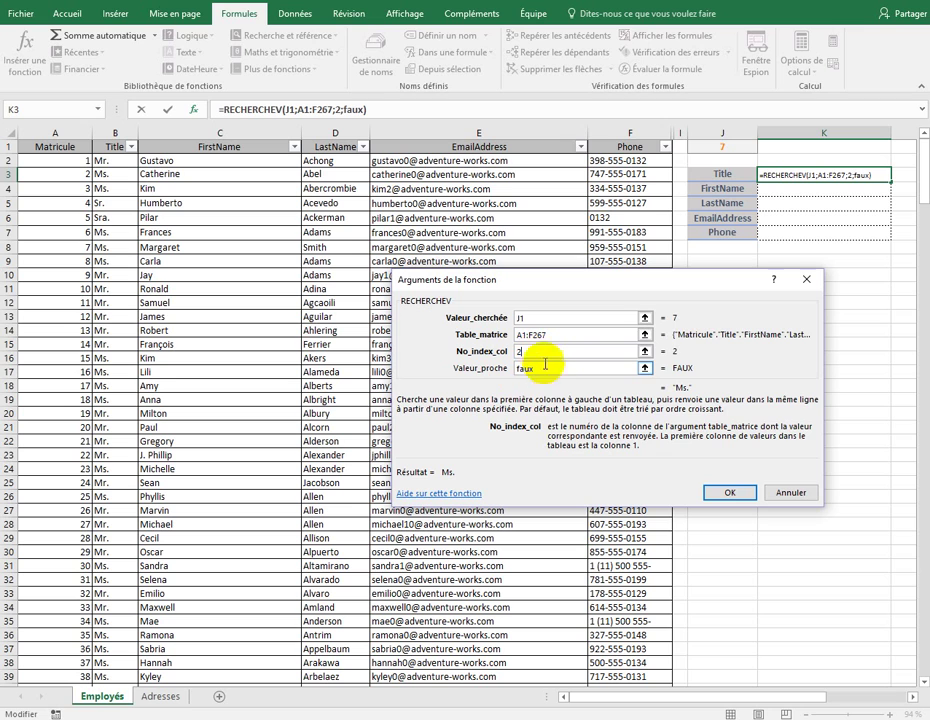
double_click(535, 355)
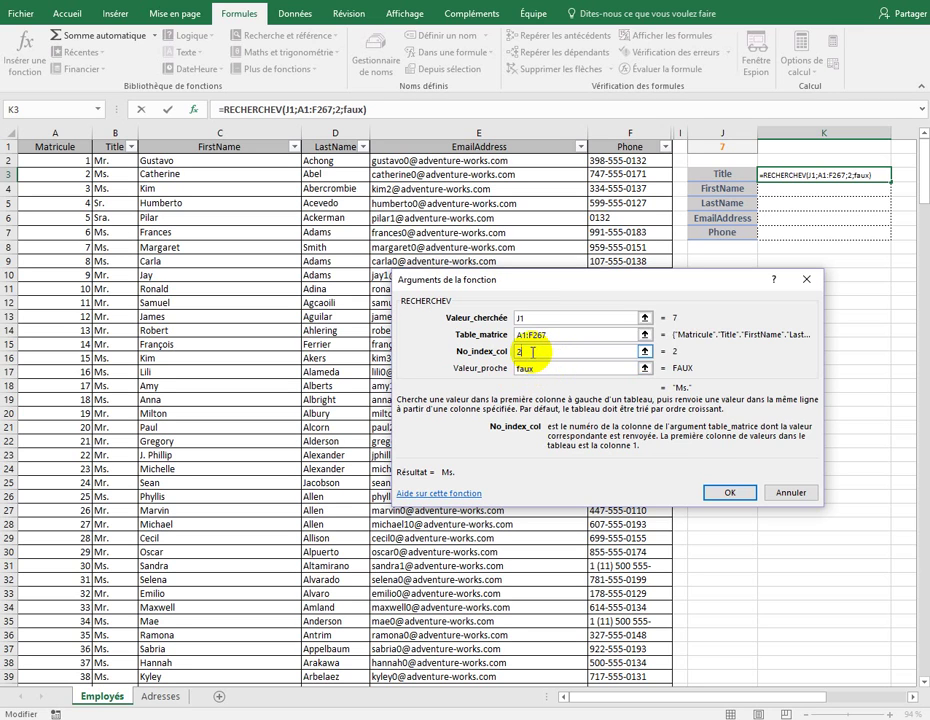
click(538, 367)
click(549, 370)
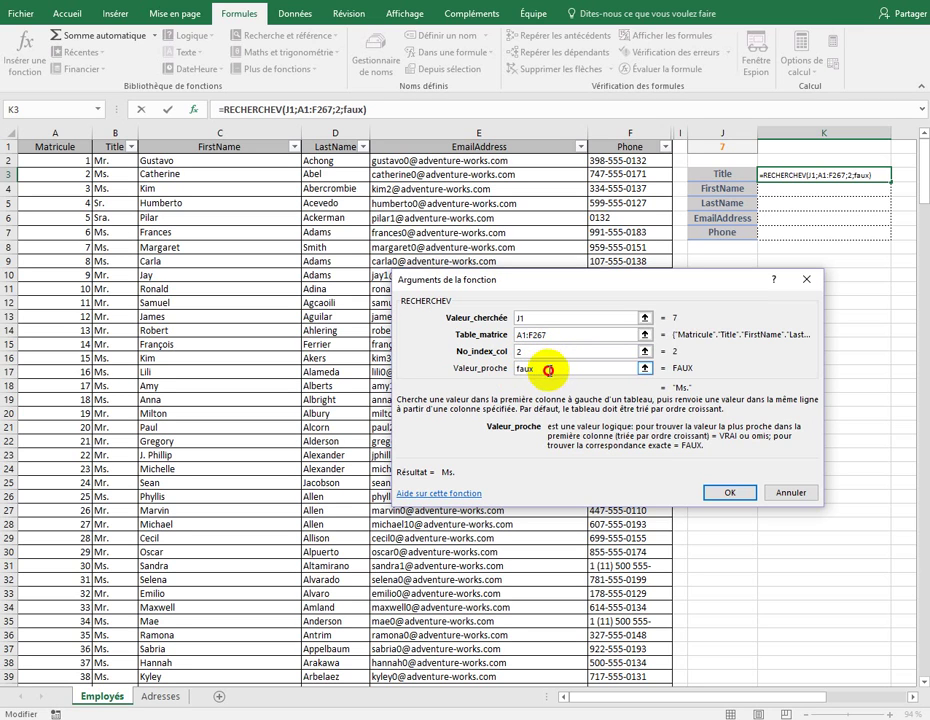
double_click(549, 370)
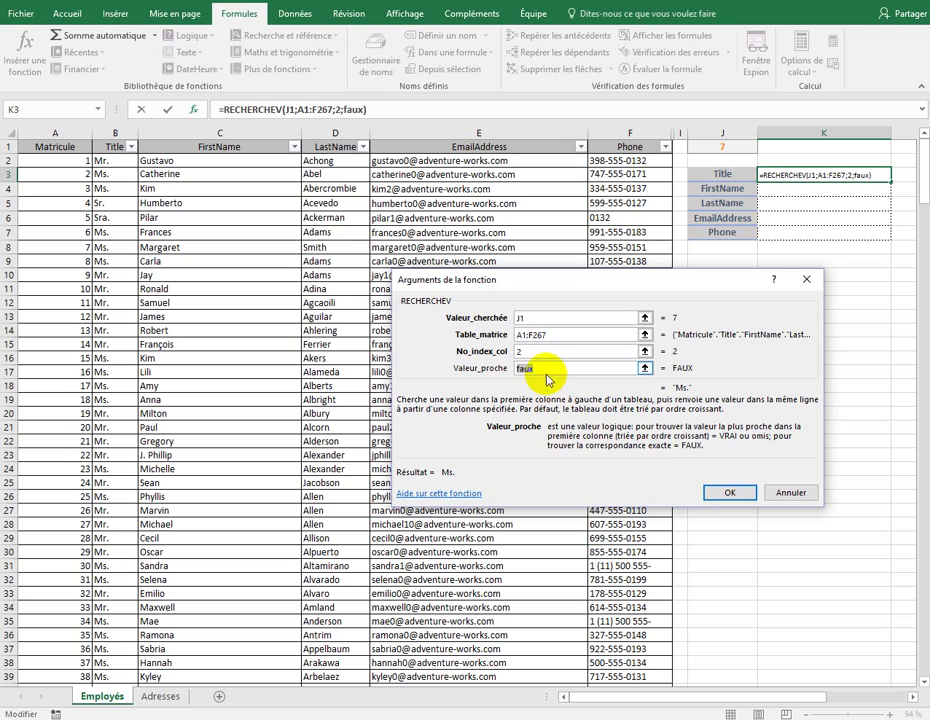
double_click(541, 370)
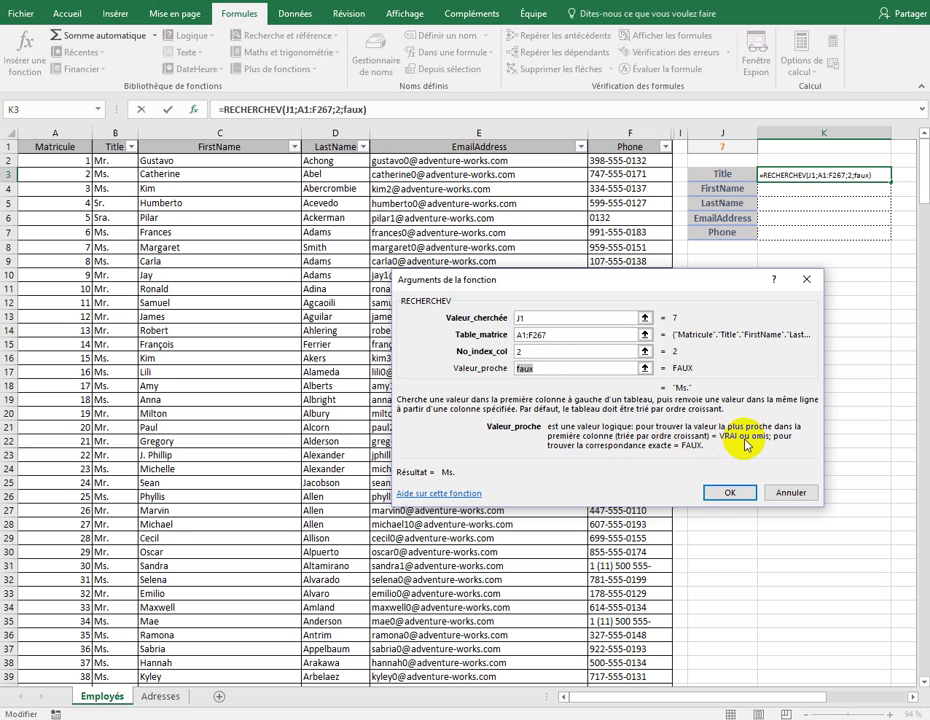
click(741, 500)
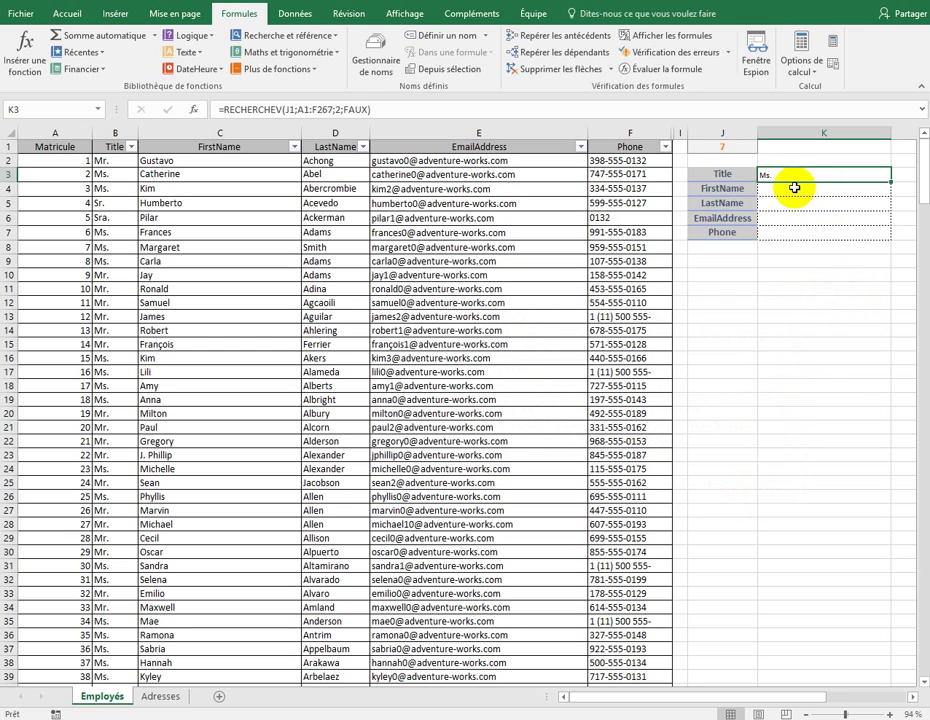
Check J1 and the K3 formula, and start a RECHERCHEV formula in K4 with J1 as the lookup value
click(728, 150)
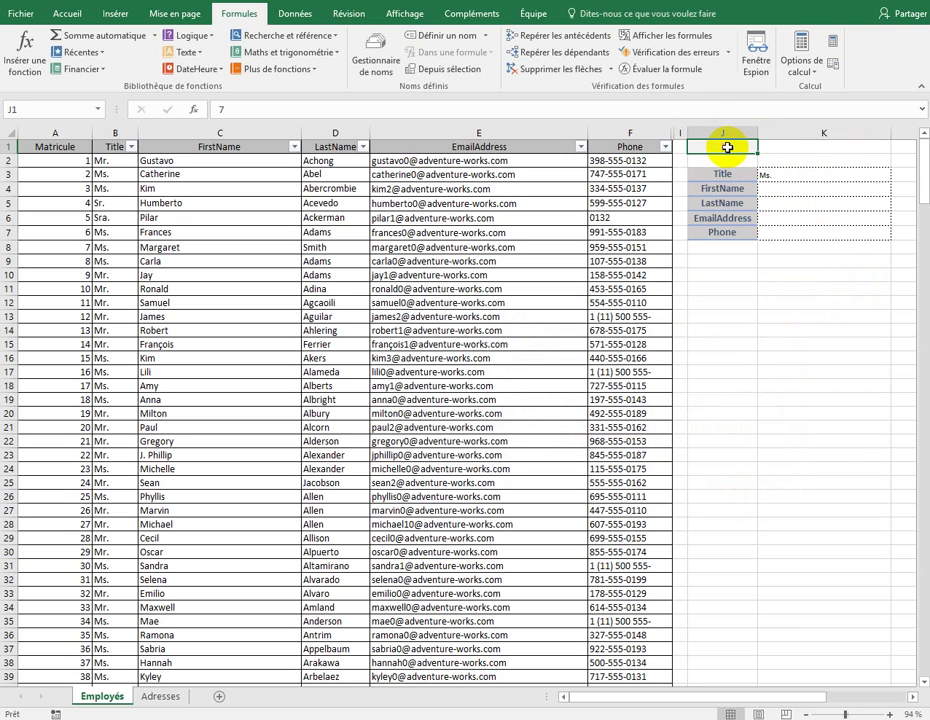
click(805, 175)
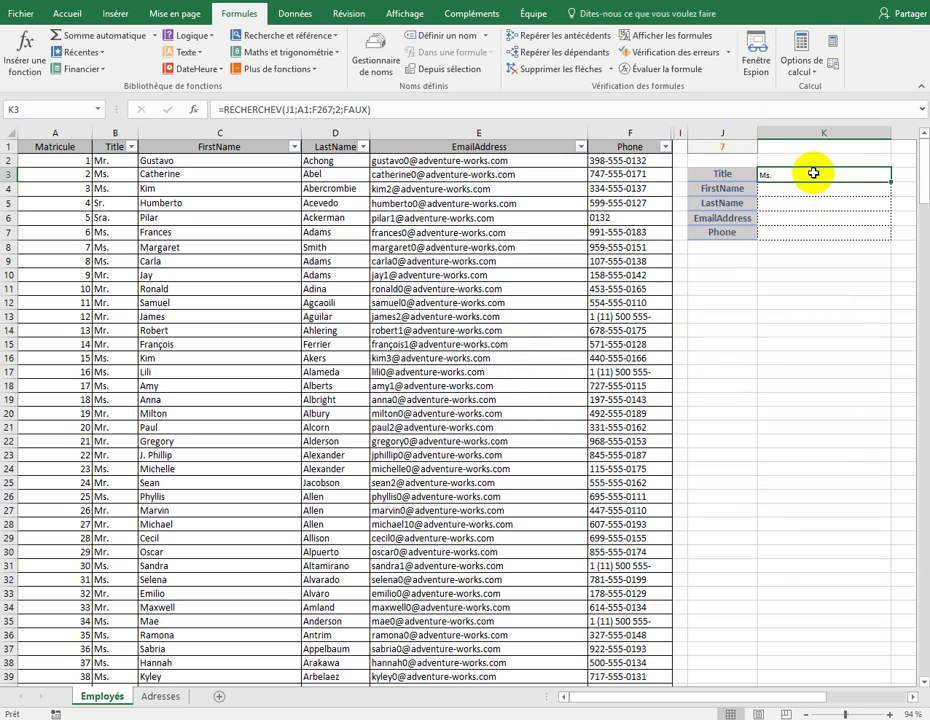
click(795, 189)
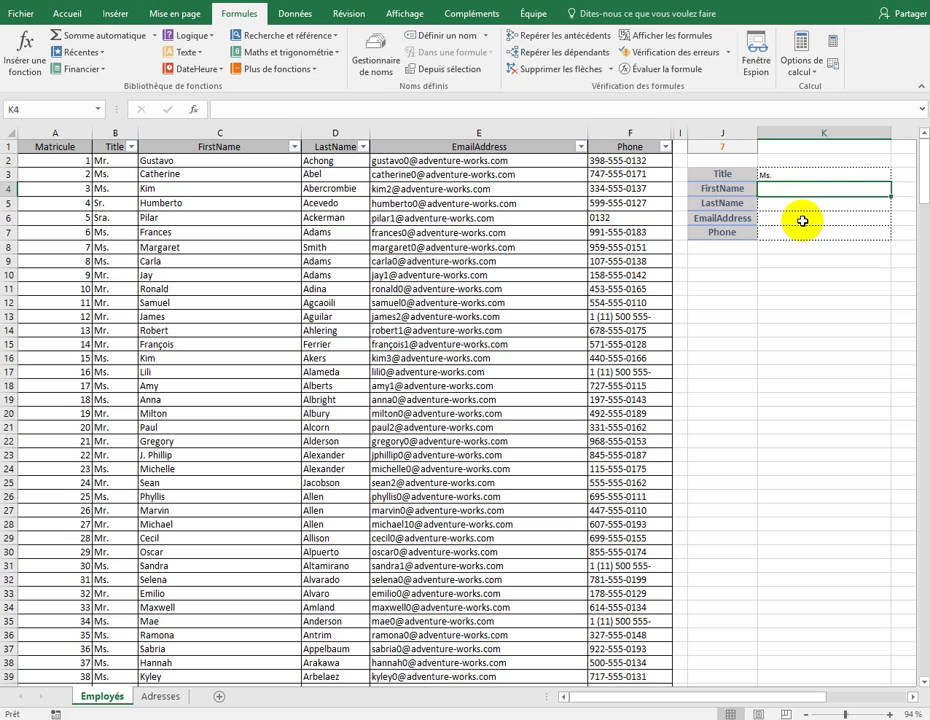
text(=)
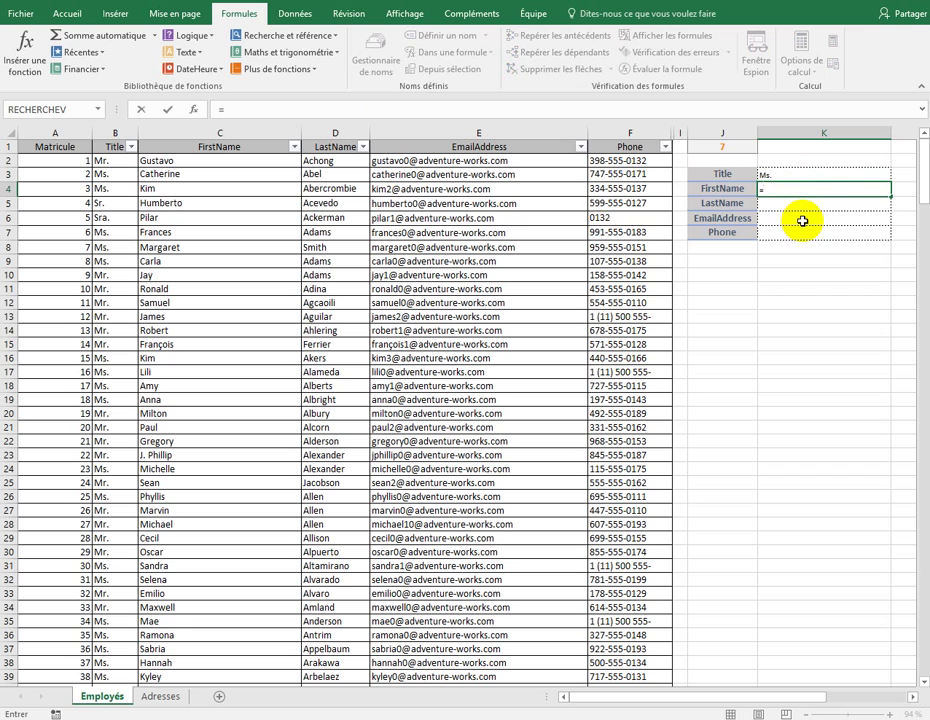
text(reche)
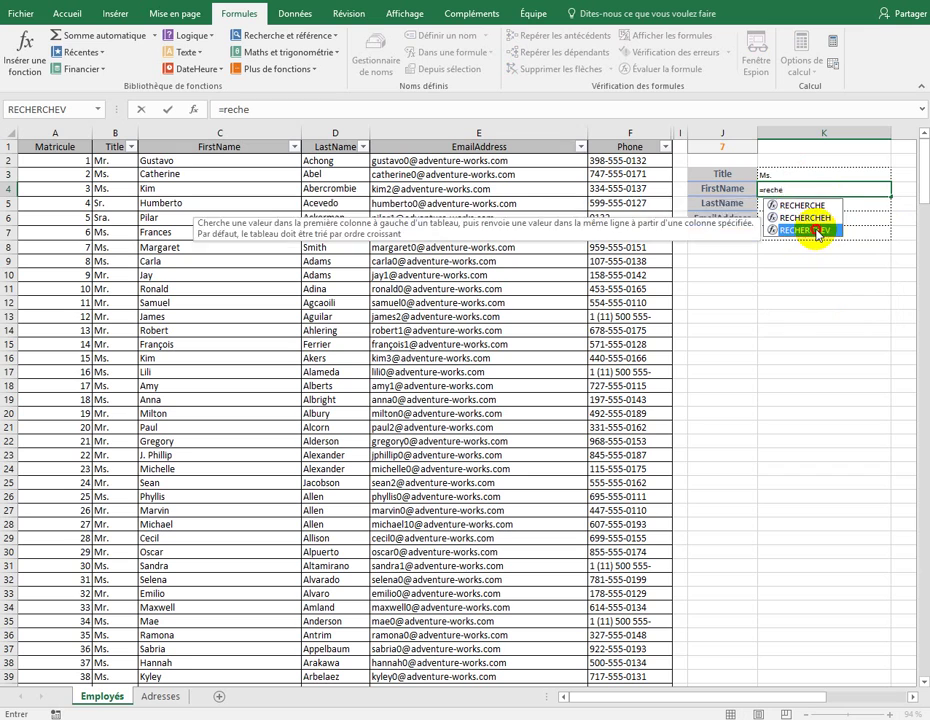
double_click(818, 231)
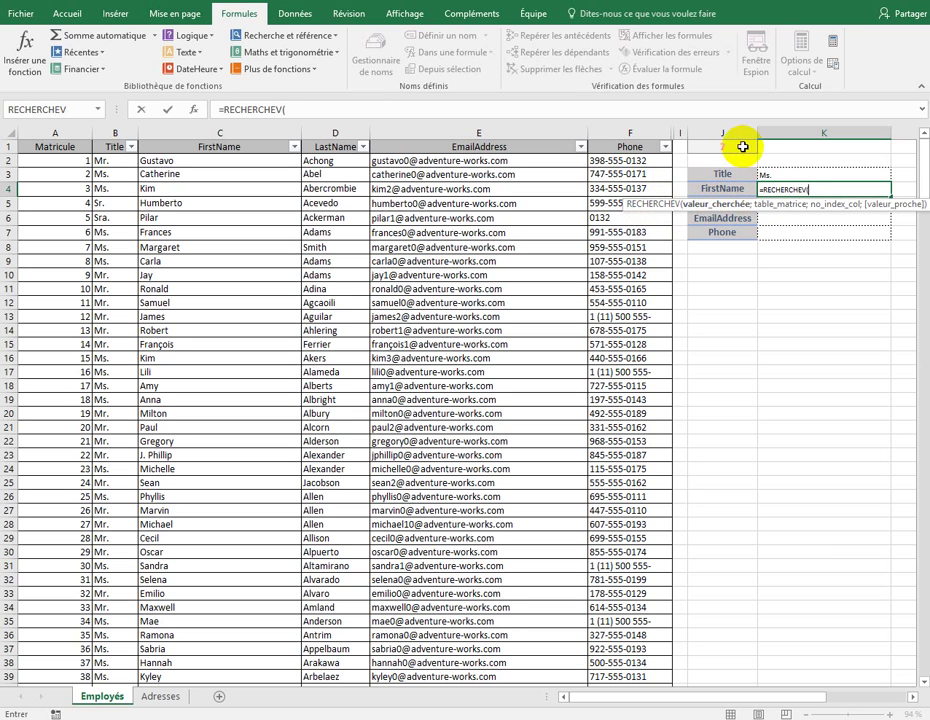
click(731, 146)
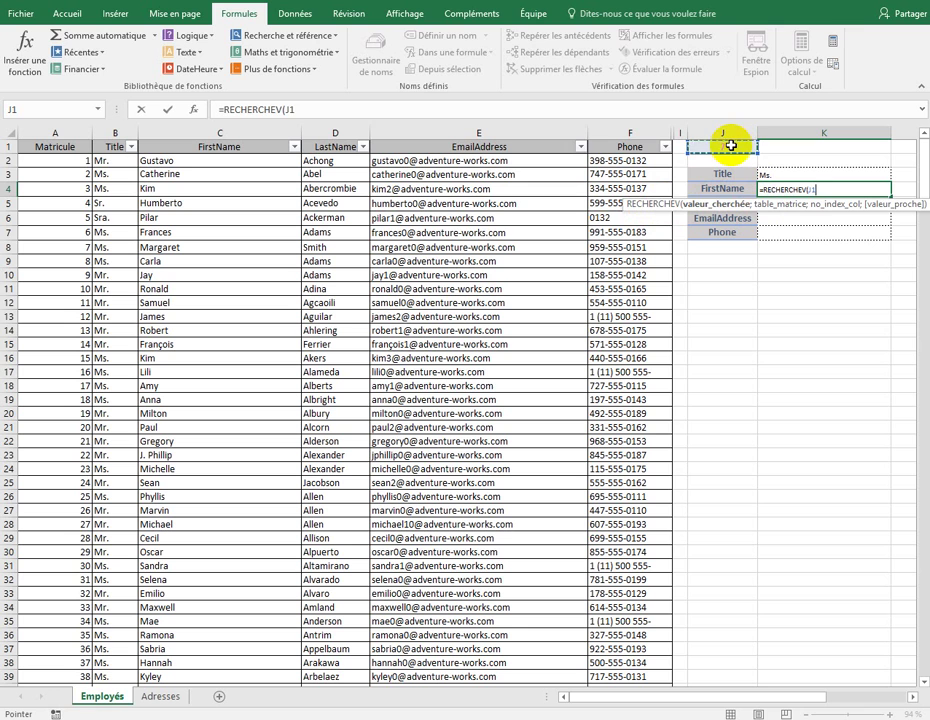
text(;)
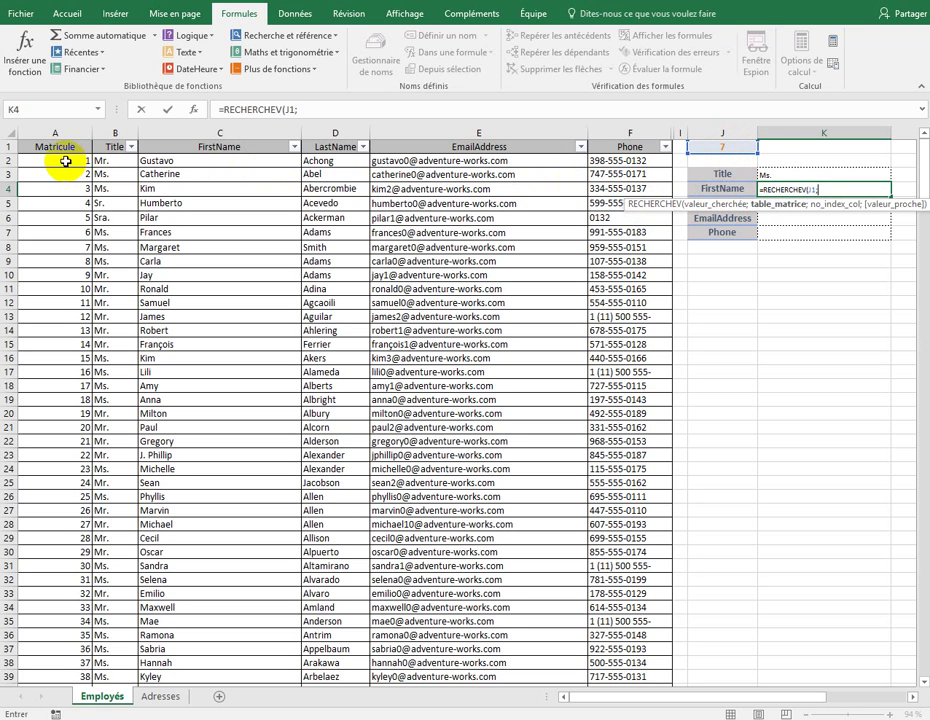
Add the Employés table range A1:F267 as the table_matrice argument of the K4 formula
click(65, 161)
click(63, 148)
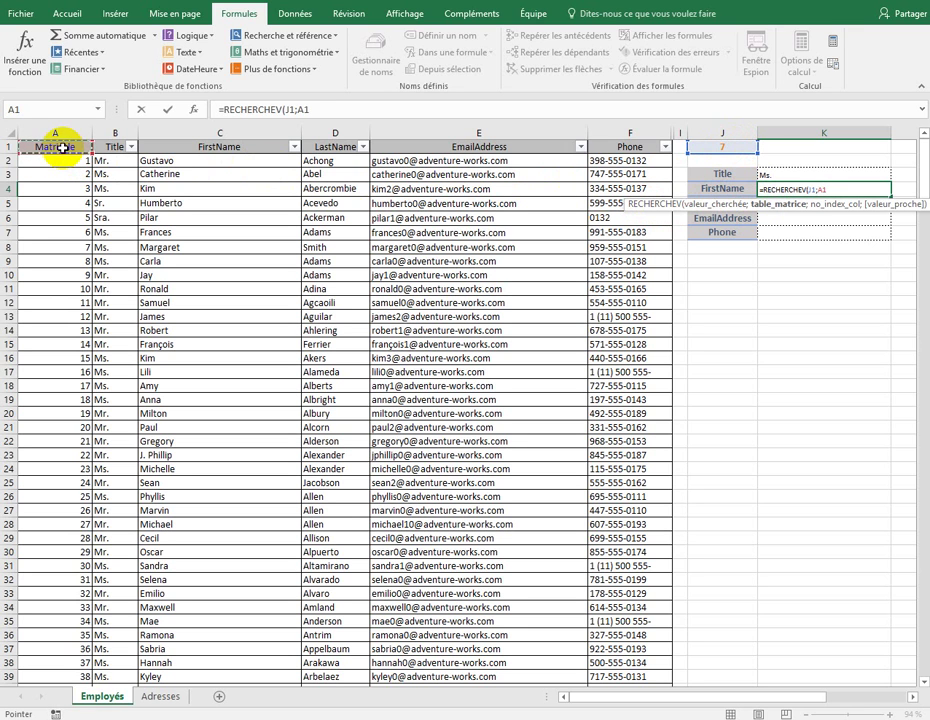
key(ctrl+shift+Right)
key(ctrl+shift+Down)
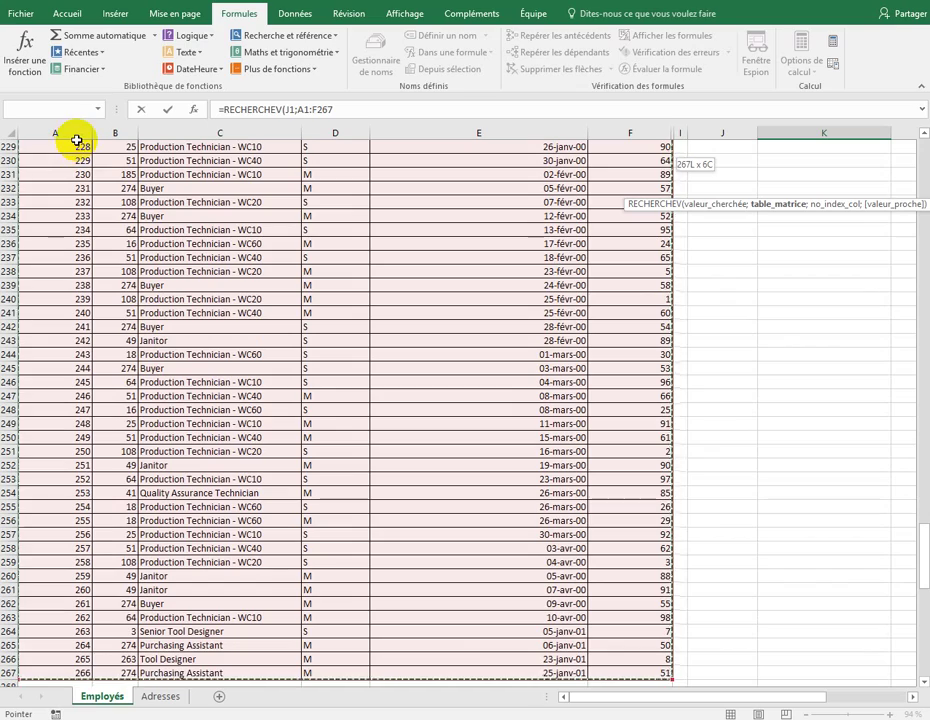
text(;)
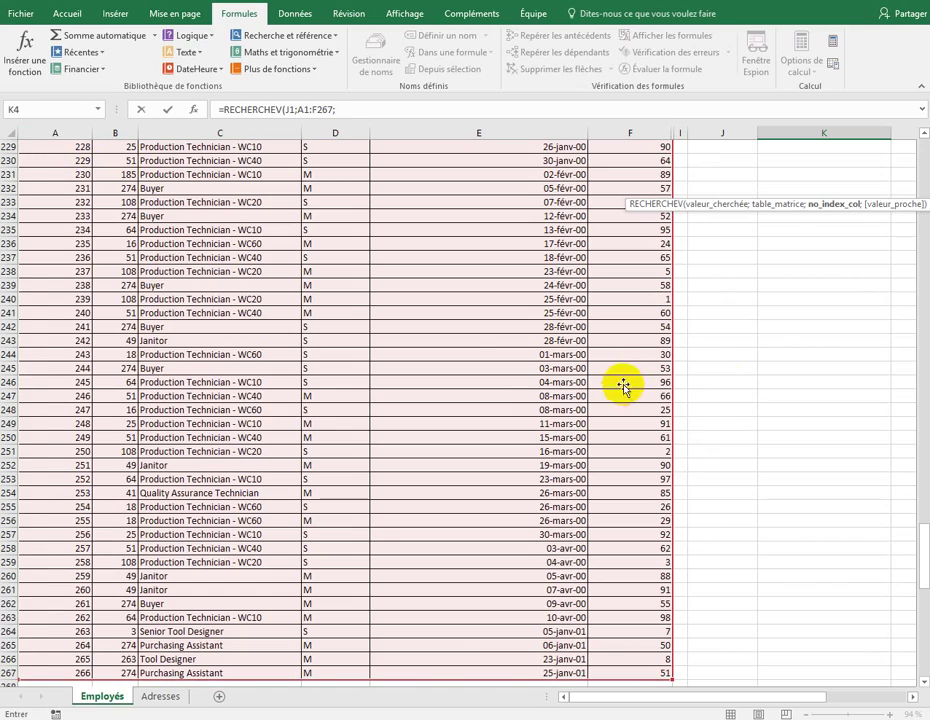
drag(918, 548, 920, 172)
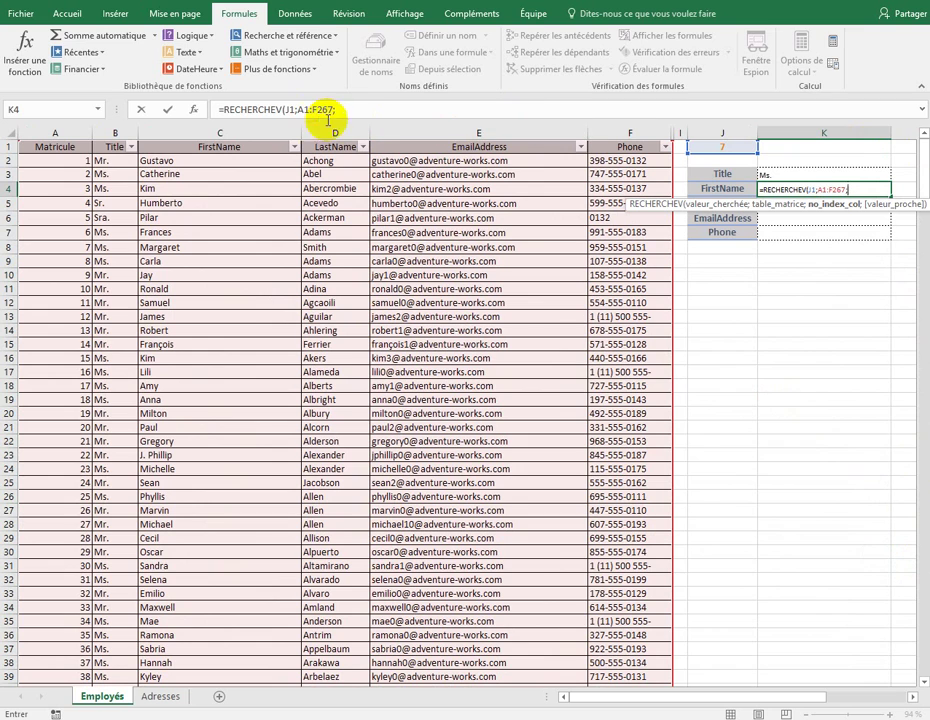
Complete the FirstName RECHERCHEV formula in K4 with column index 3 and exact match FAUX, and validate it
click(349, 110)
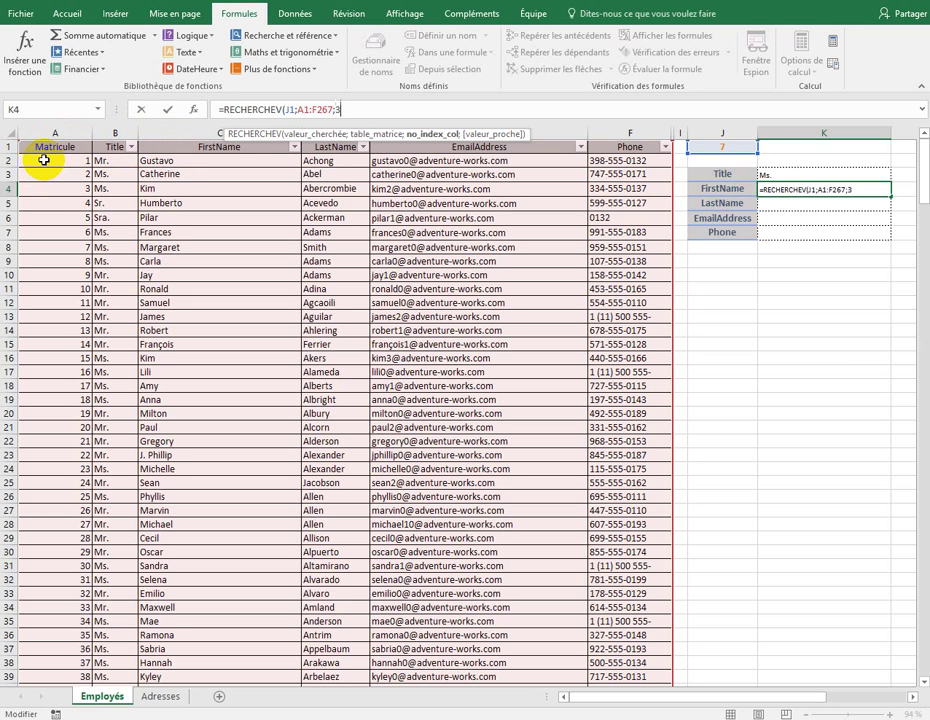
text(;)
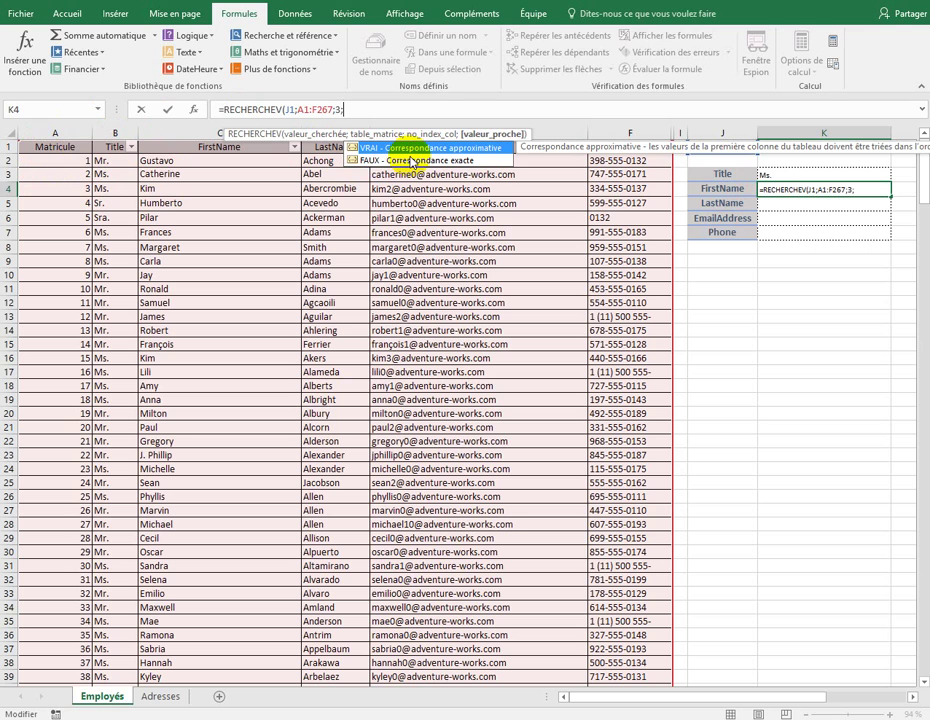
click(410, 161)
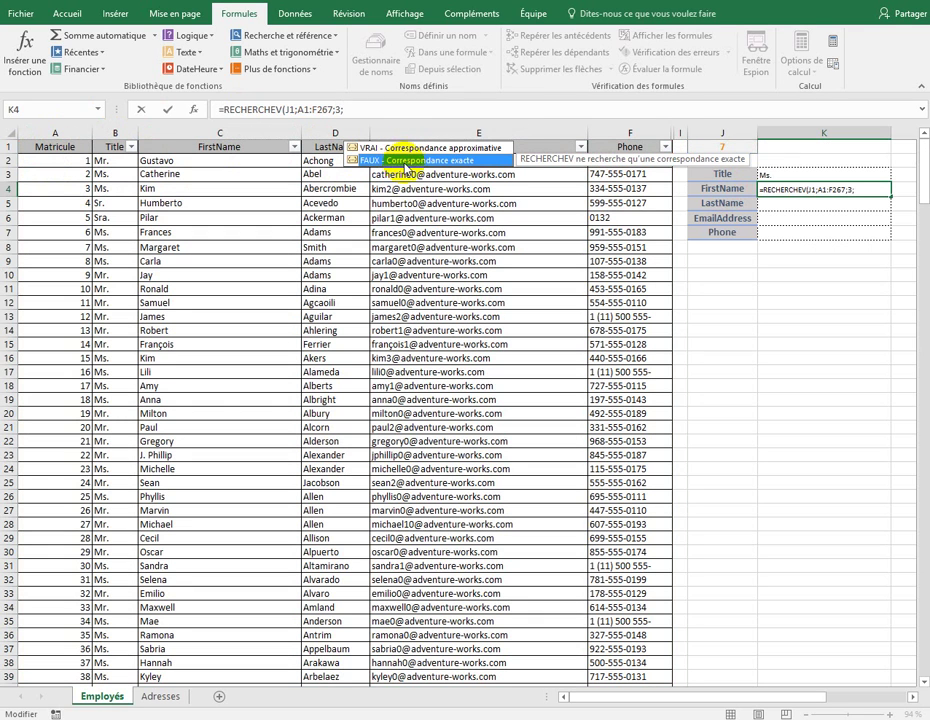
double_click(398, 165)
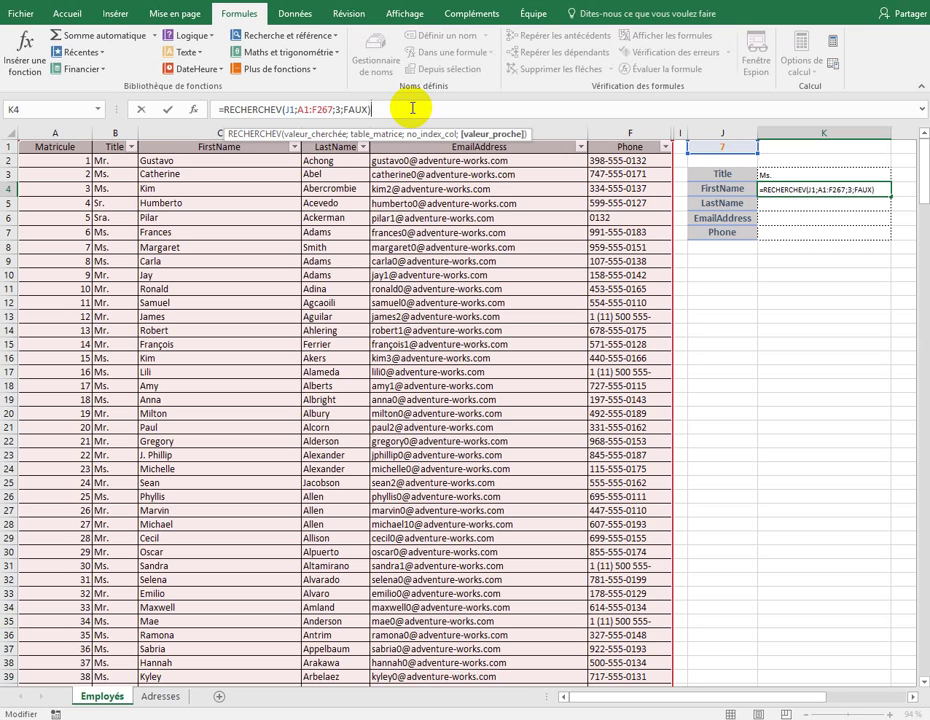
key(Return)
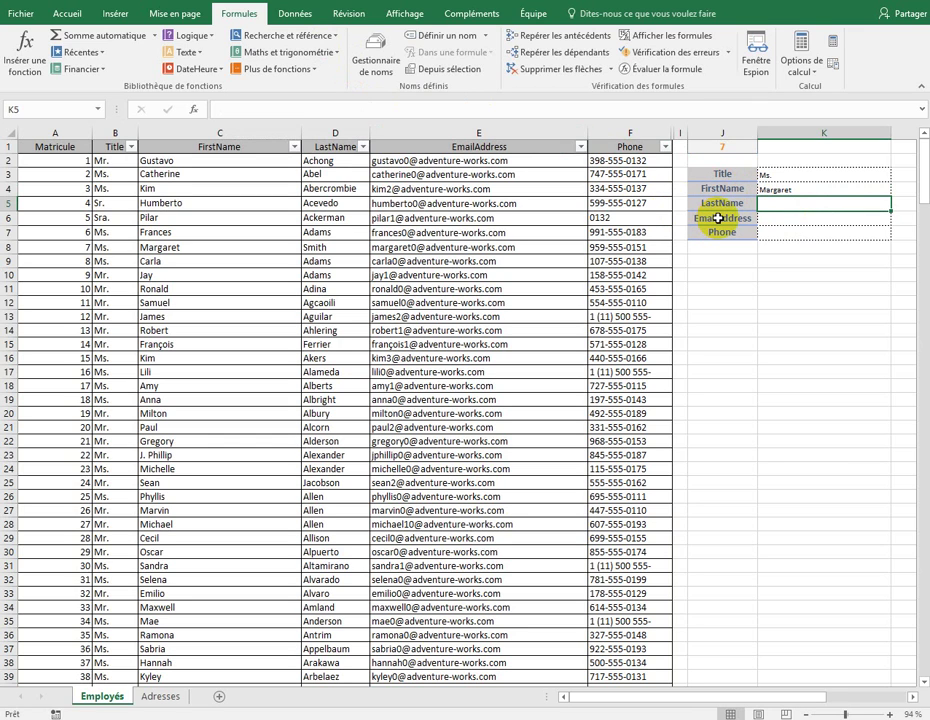
Start a RECHERCHEV formula in K5 with J1 as the lookup value and A1:F267 as the table_matrice
text(=rech)
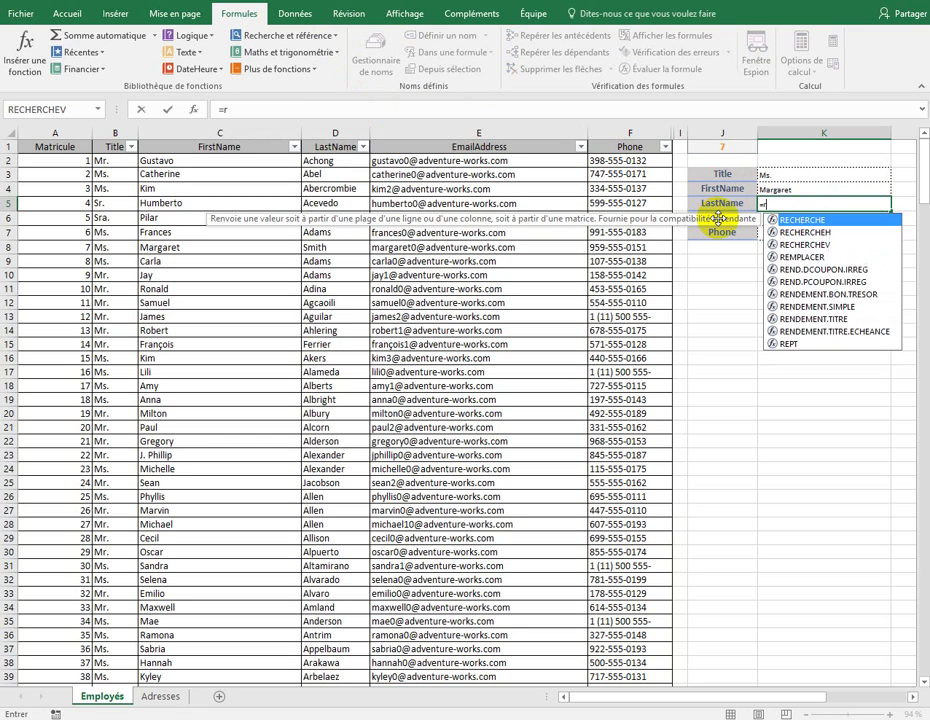
double_click(801, 243)
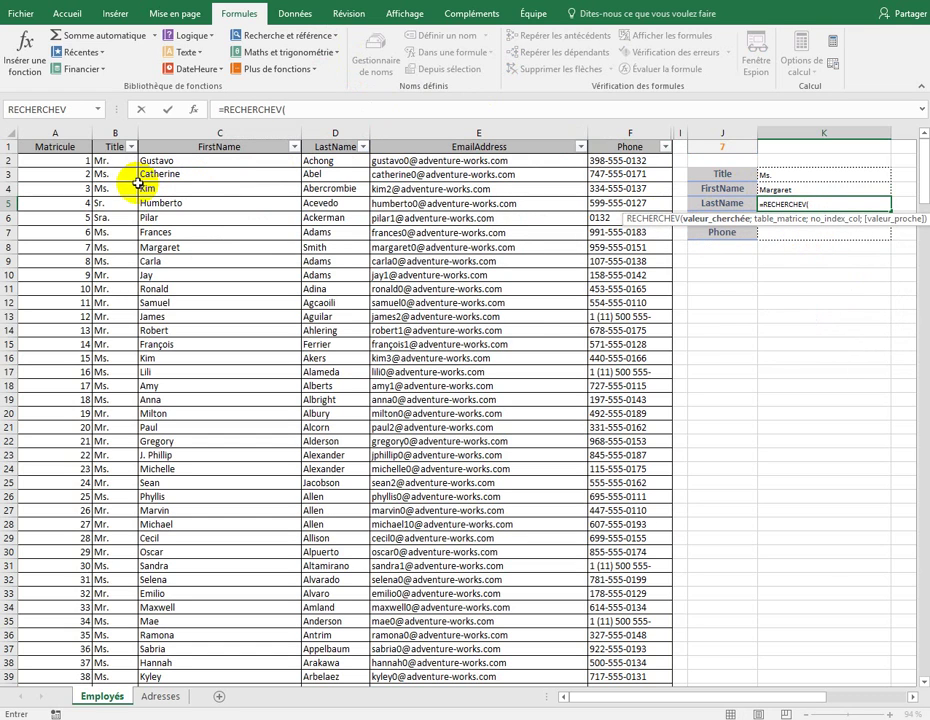
click(728, 146)
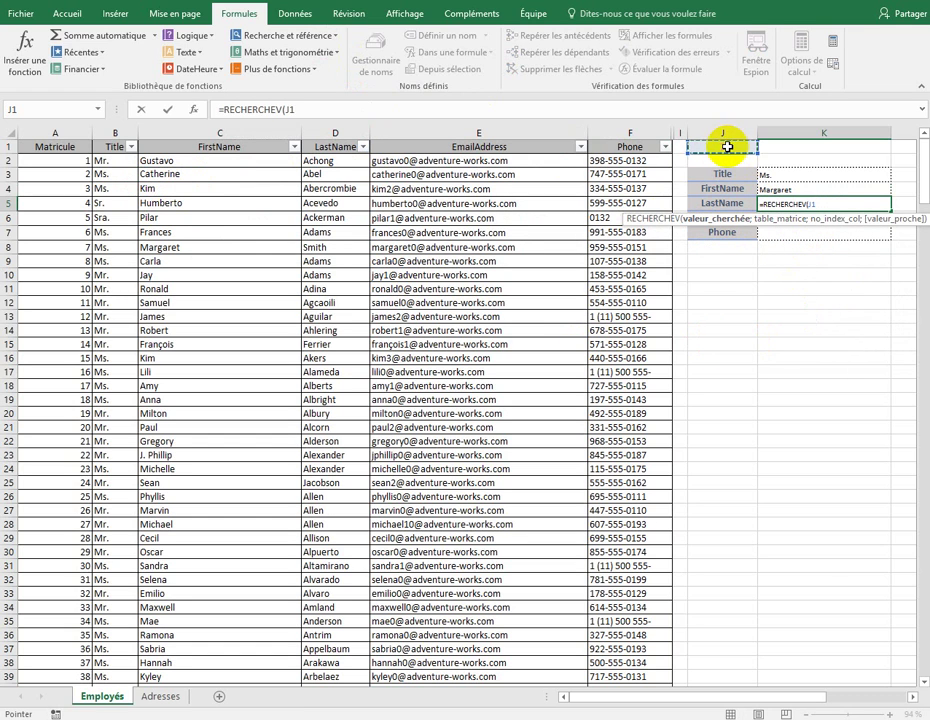
text(;)
click(62, 147)
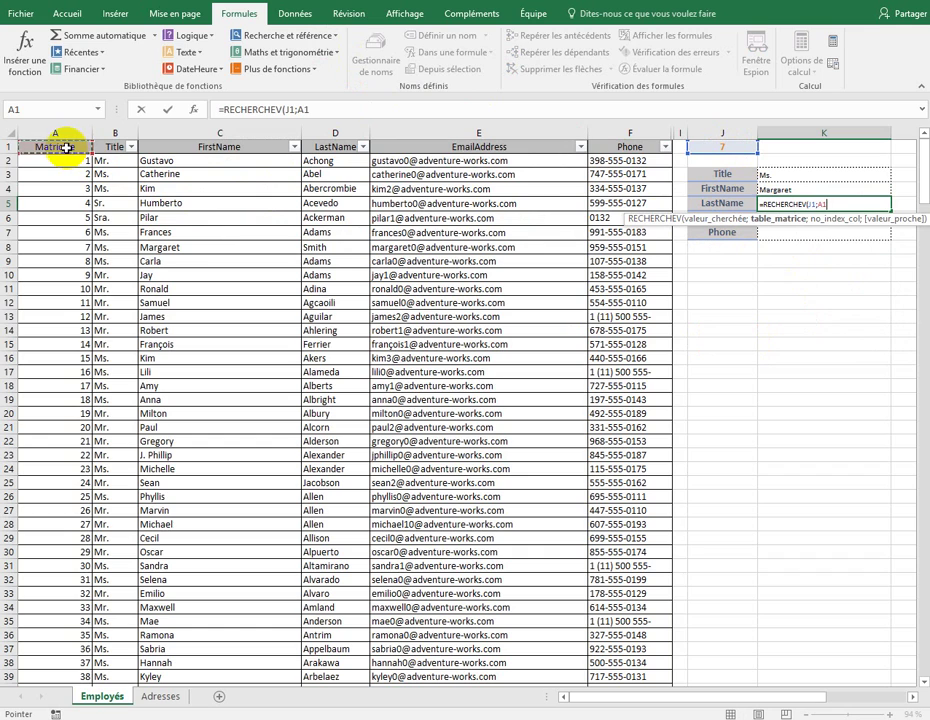
key(ctrl+shift+Right)
key(ctrl+shift+Down)
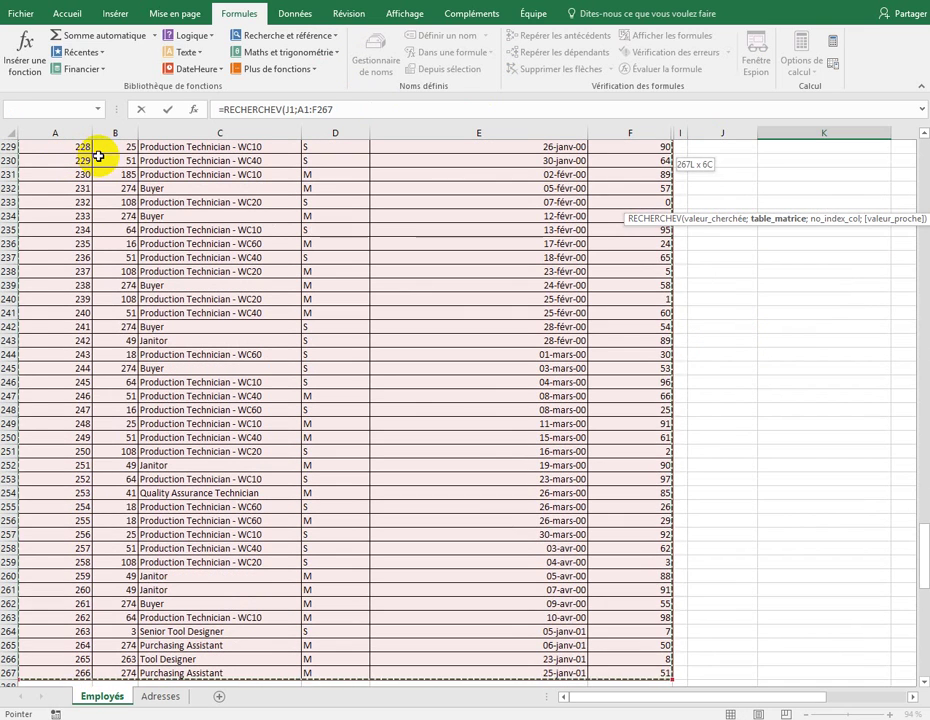
text(;)
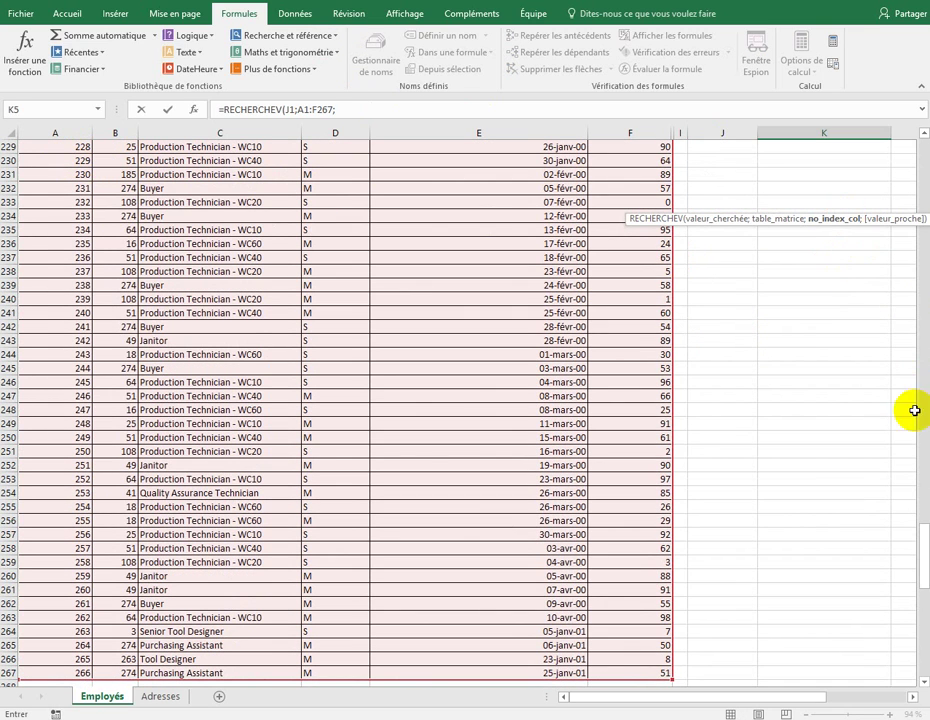
Finish the LastName formula in K5 with column index 4 and valeur_proche faux, and validate it
drag(918, 553, 918, 152)
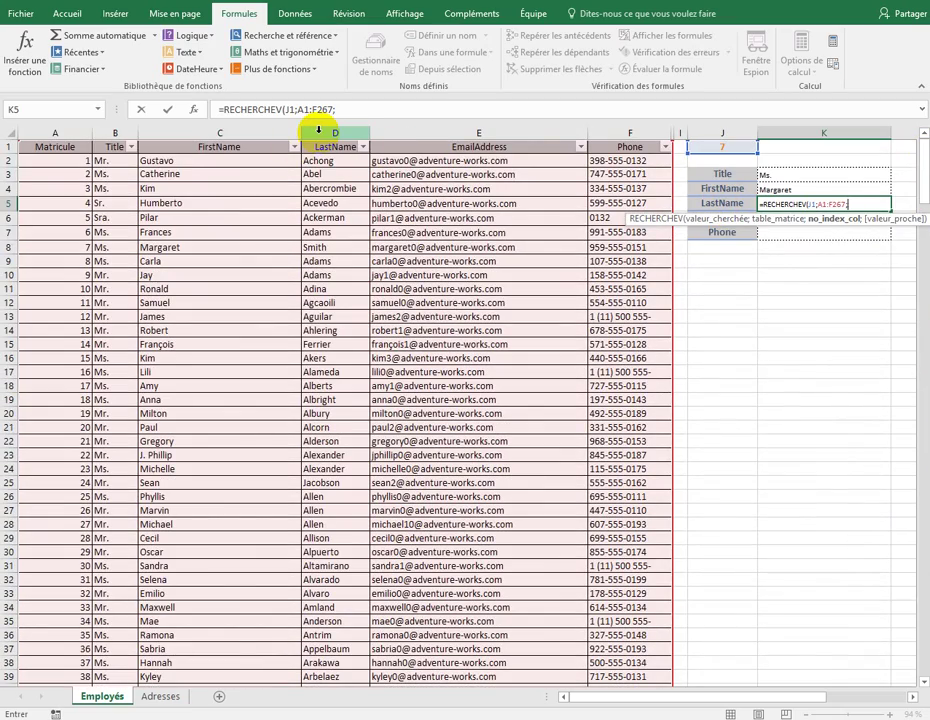
text(;fau)
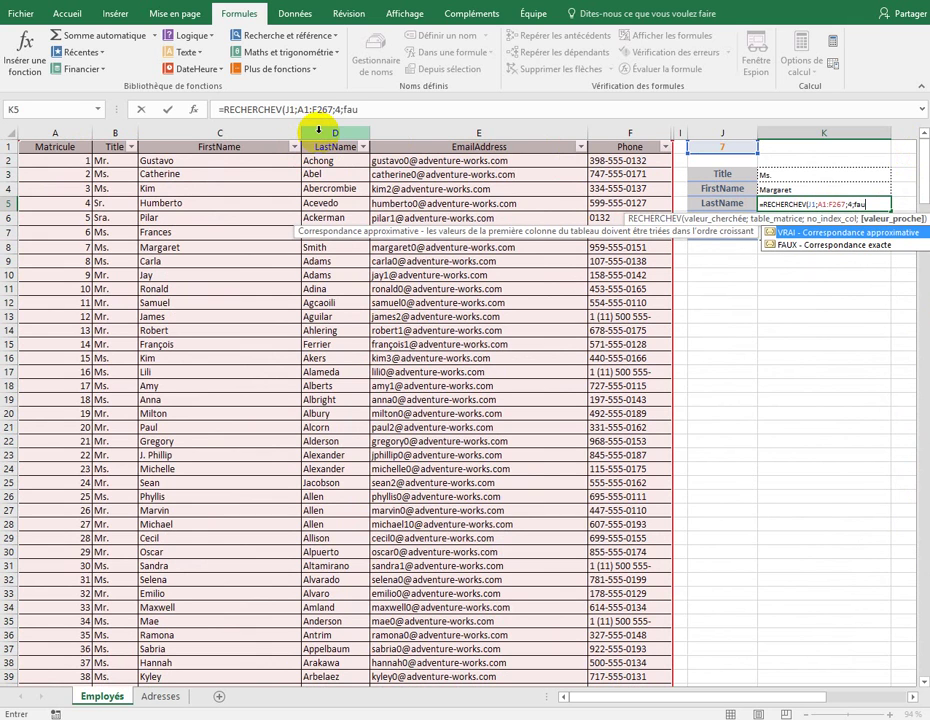
text(x))
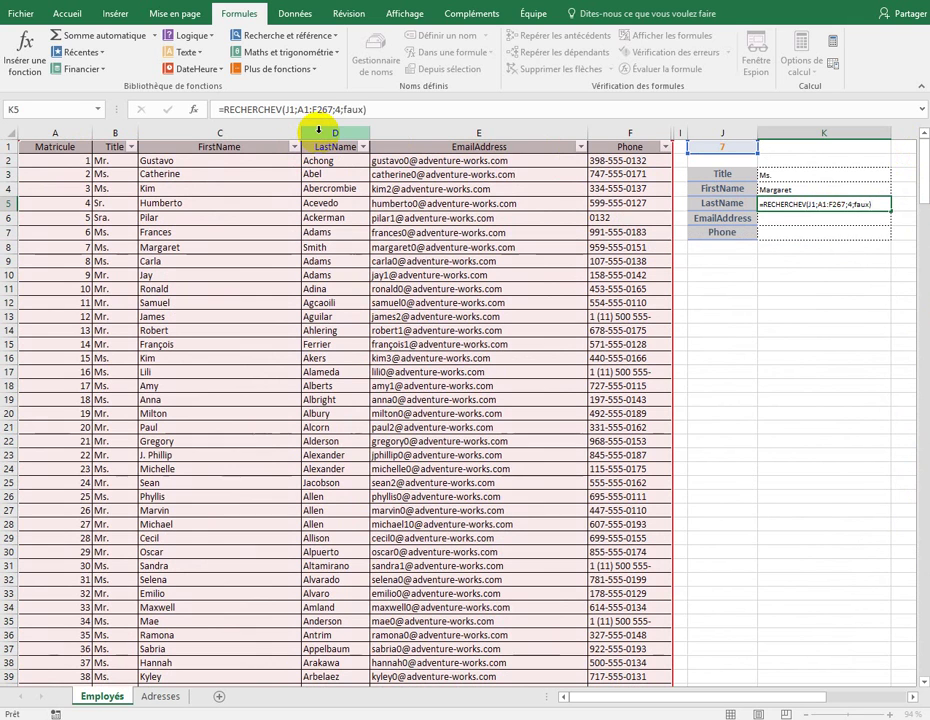
key(Return)
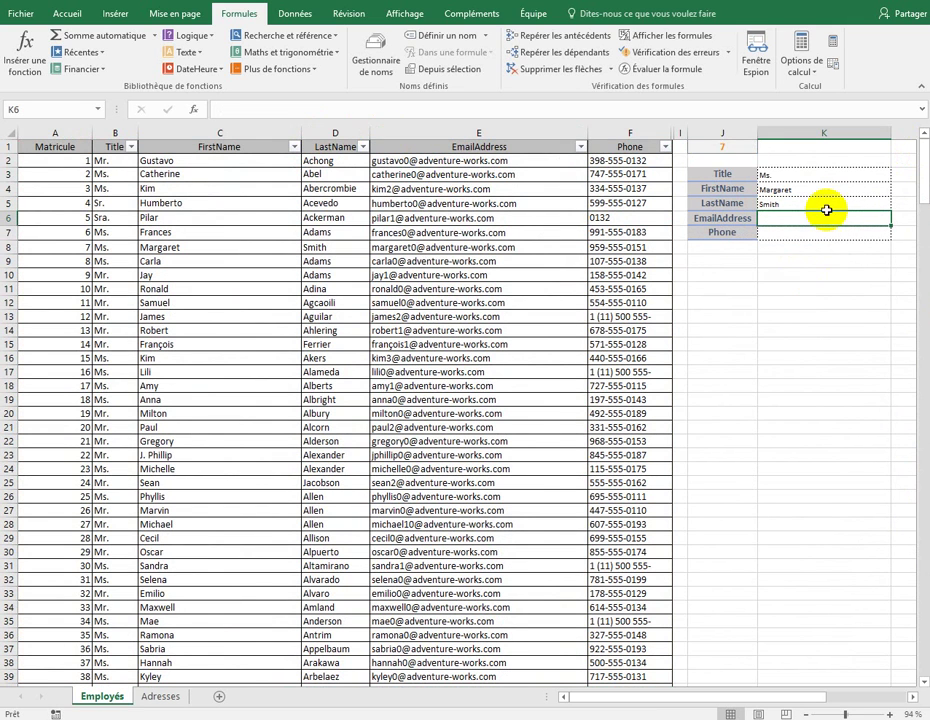
Test the formulas with matricule 16 in J1 and compare the results with that matricule's row in the table
click(730, 148)
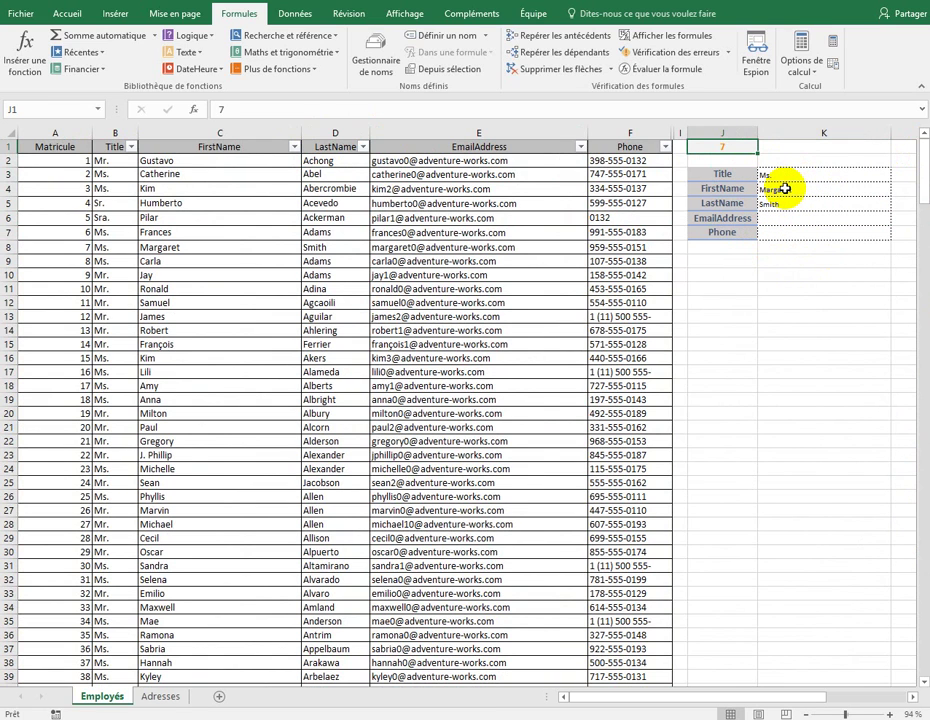
text(16)
key(Return)
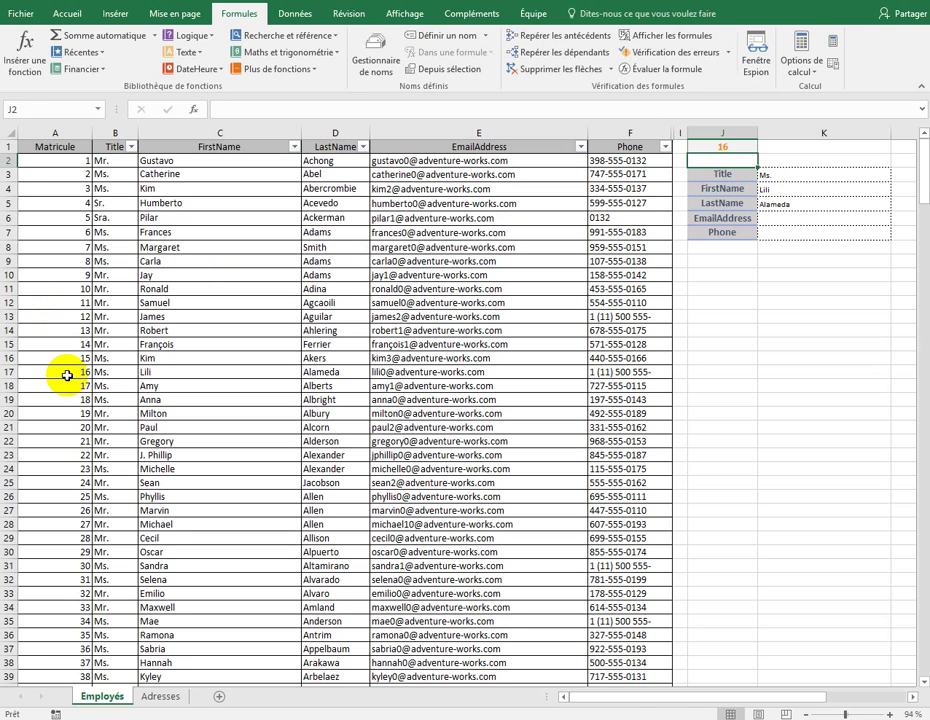
drag(68, 373, 407, 370)
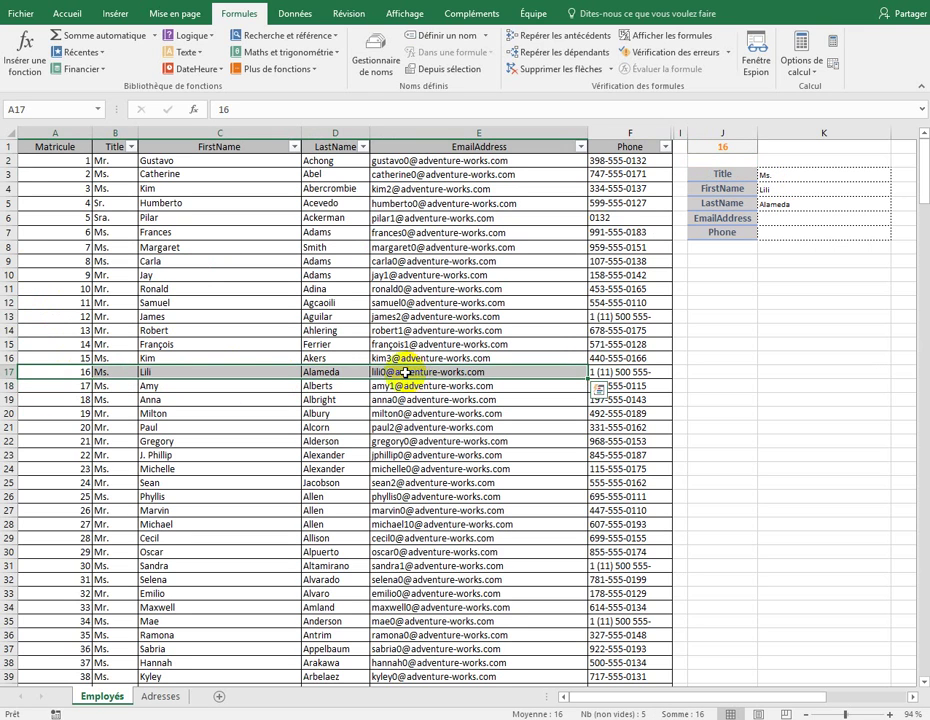
Set the matricule in J1 to 300 to test the formulas with a different lookup value
click(718, 148)
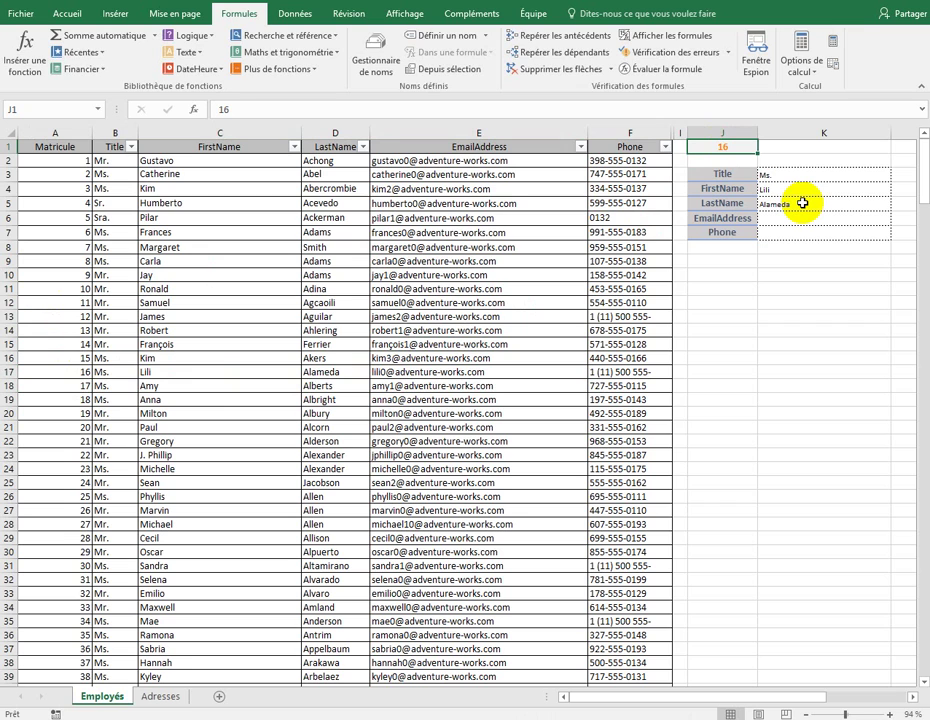
text(300)
key(Return)
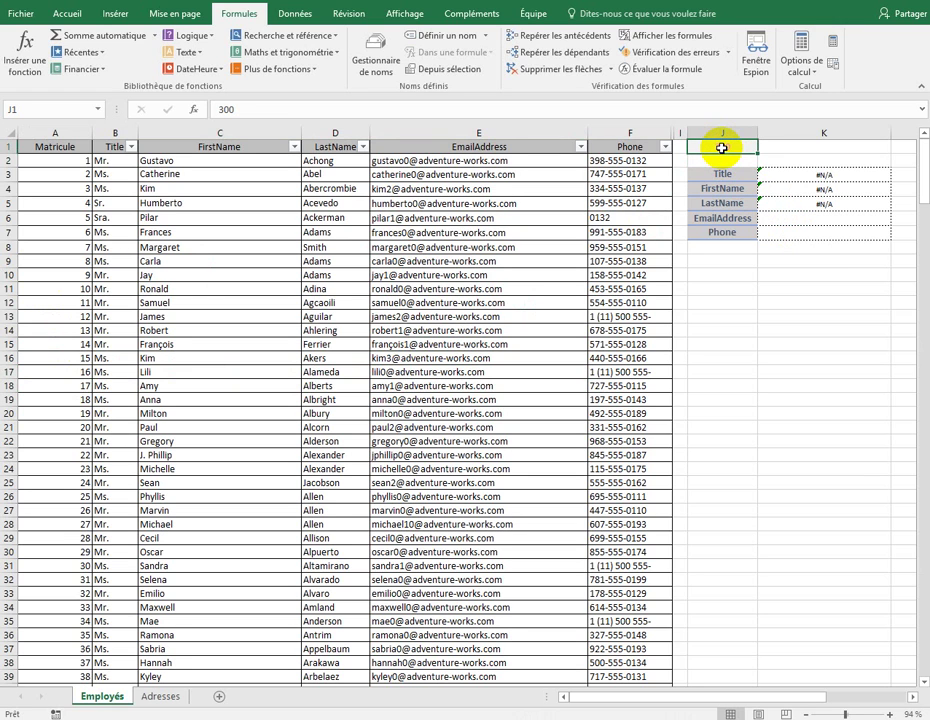
Reapply the table's filter so it includes the Matricule column, check the end of its value list without filtering, and select K3
click(62, 208)
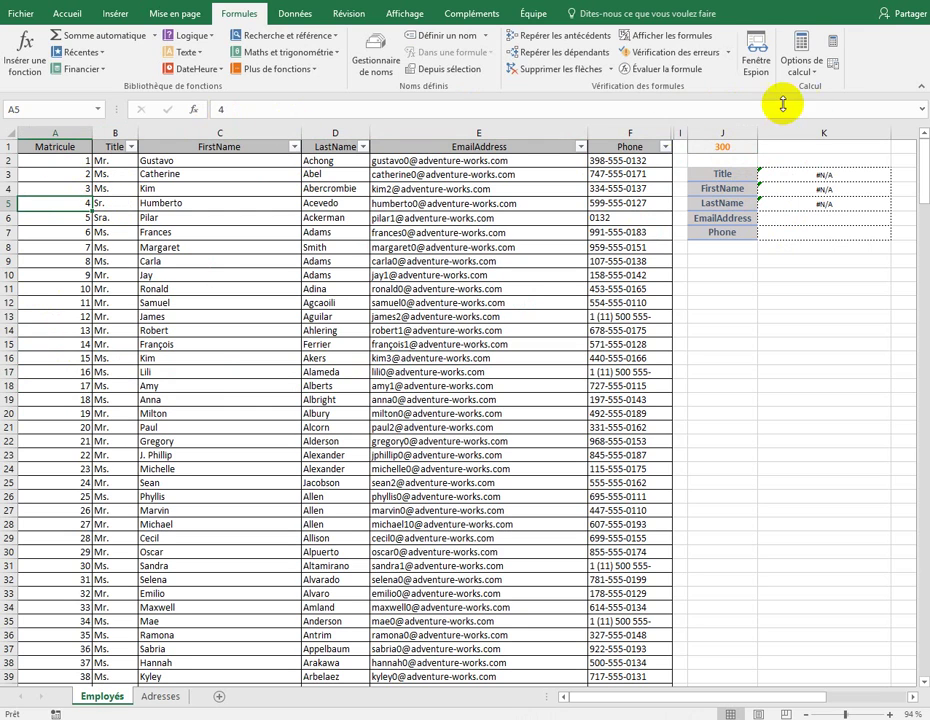
click(305, 18)
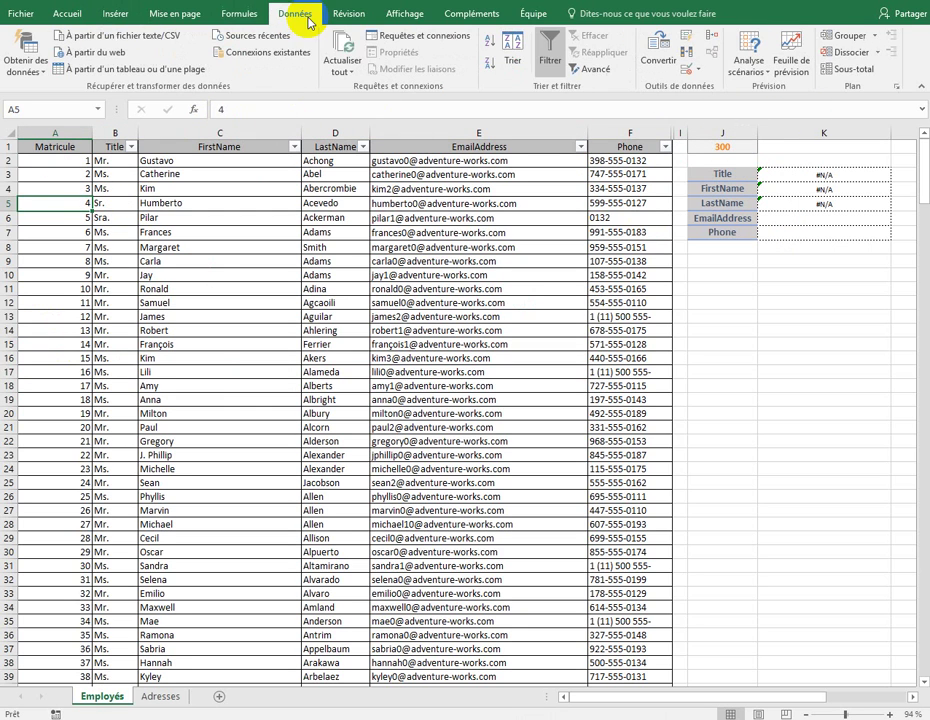
click(392, 191)
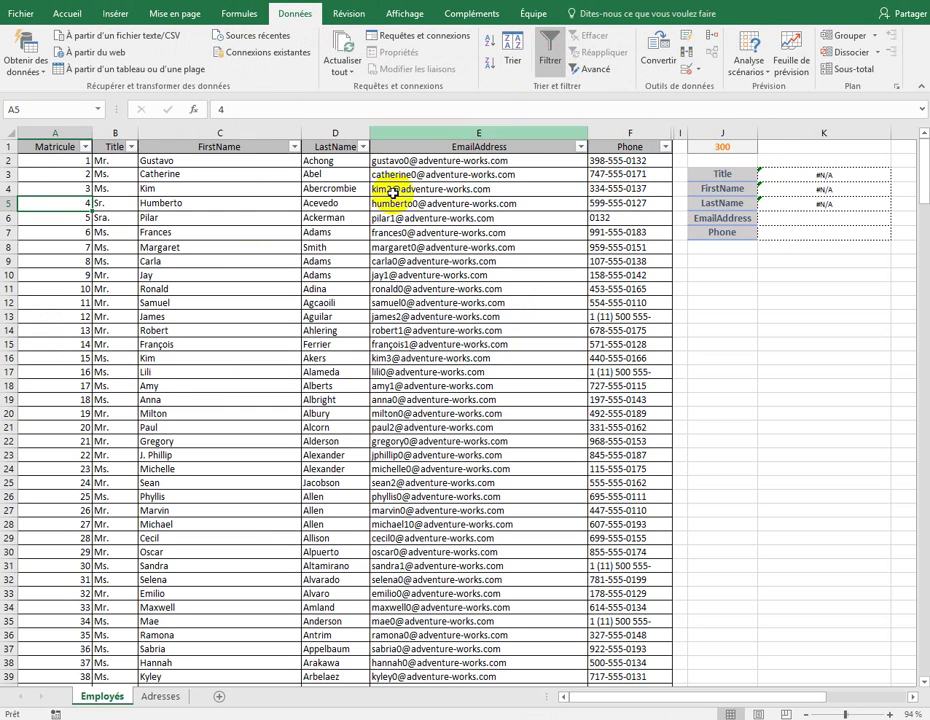
click(85, 147)
drag(181, 297, 183, 405)
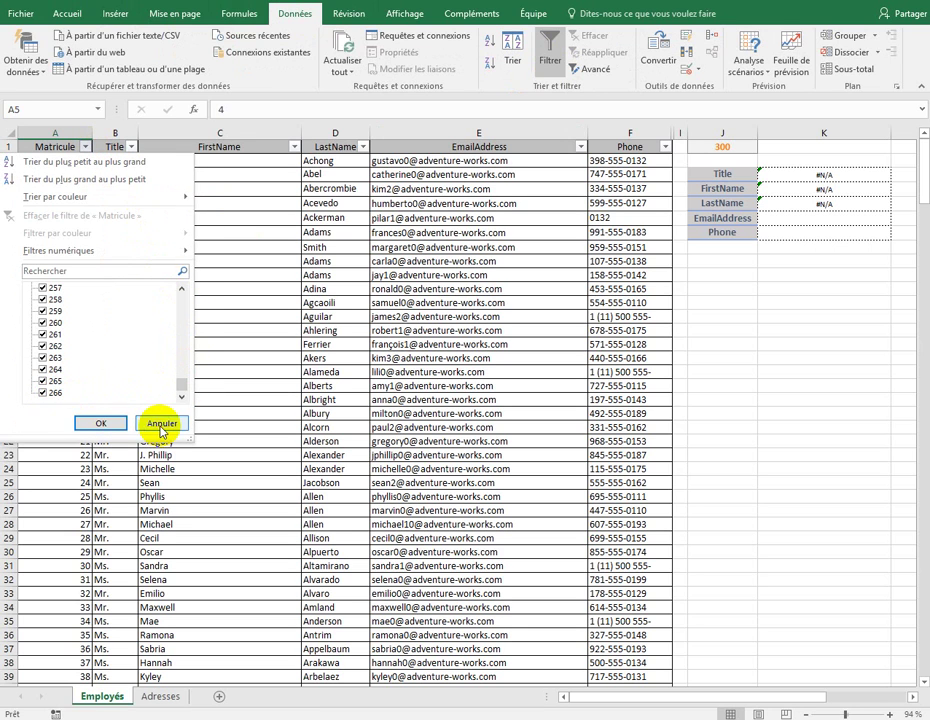
click(161, 424)
click(828, 176)
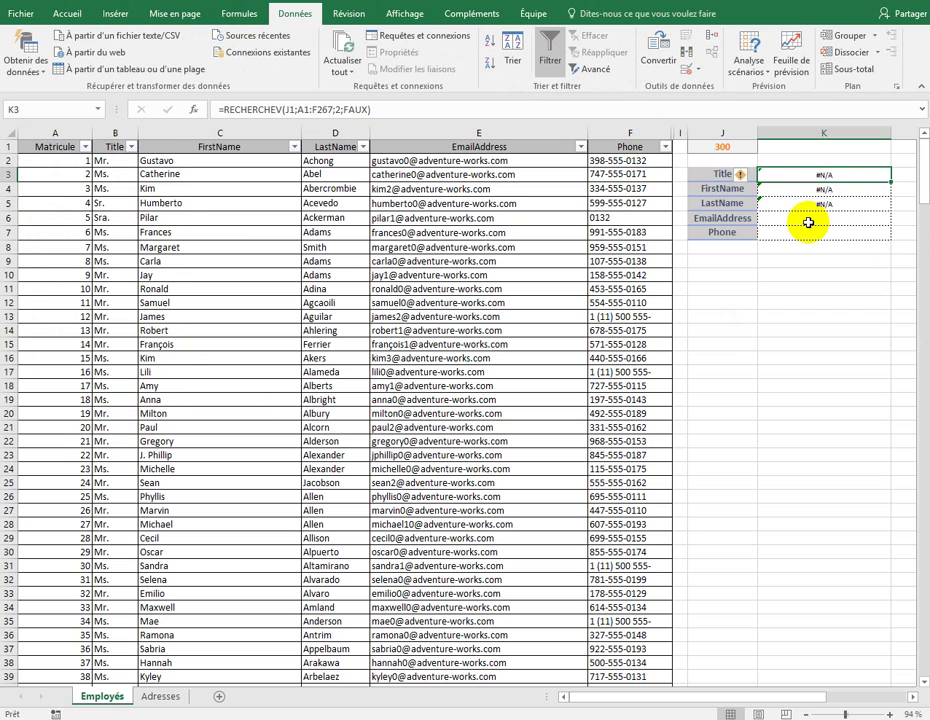